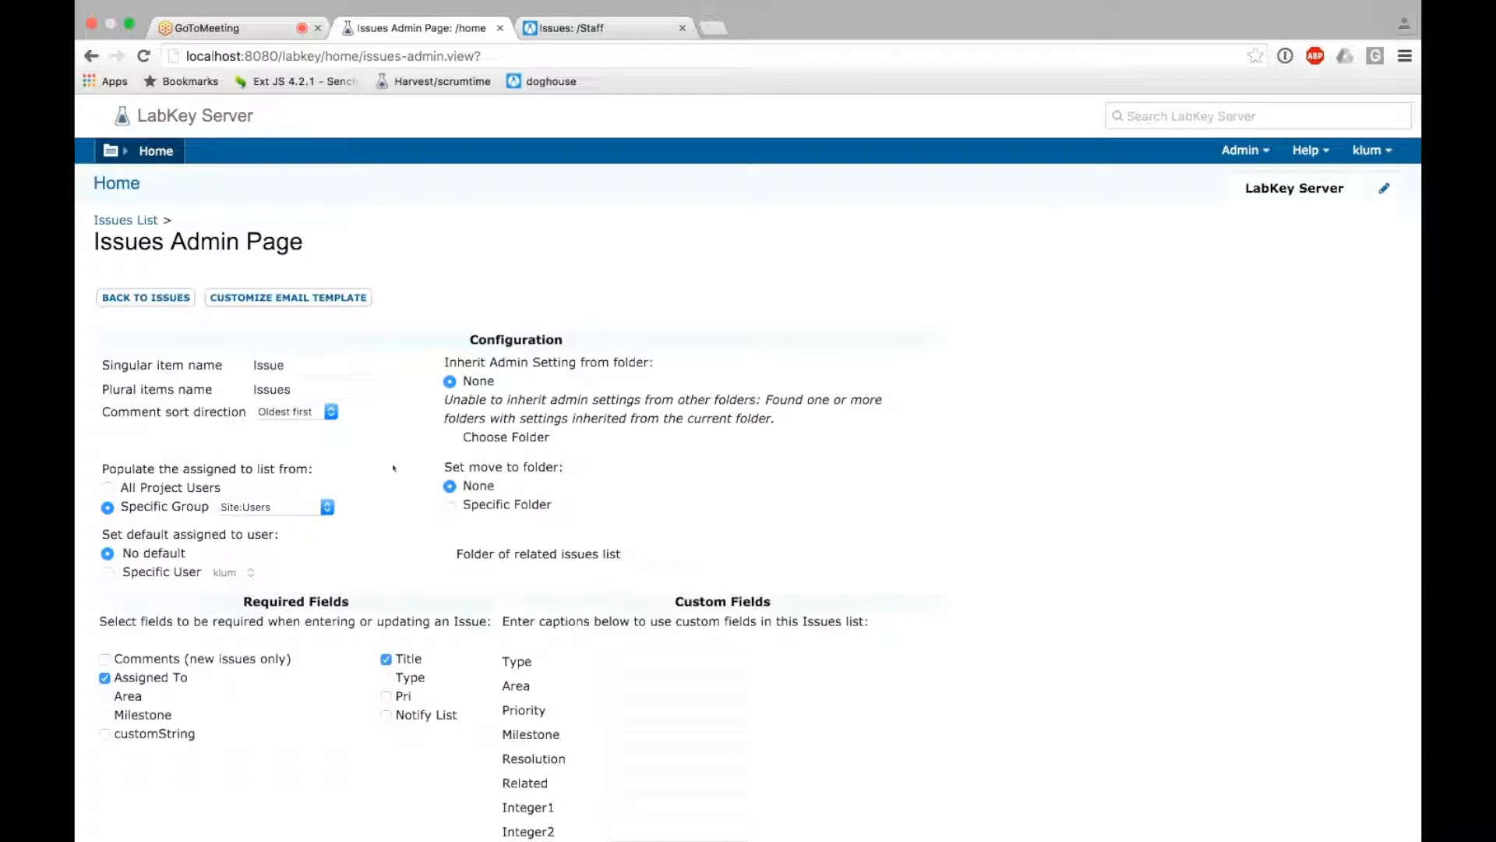
# Examine the configuration, required fields, custom fields and option lists on the home folder's Issues Admin Page
pyautogui.scroll(-2, 394, 468)
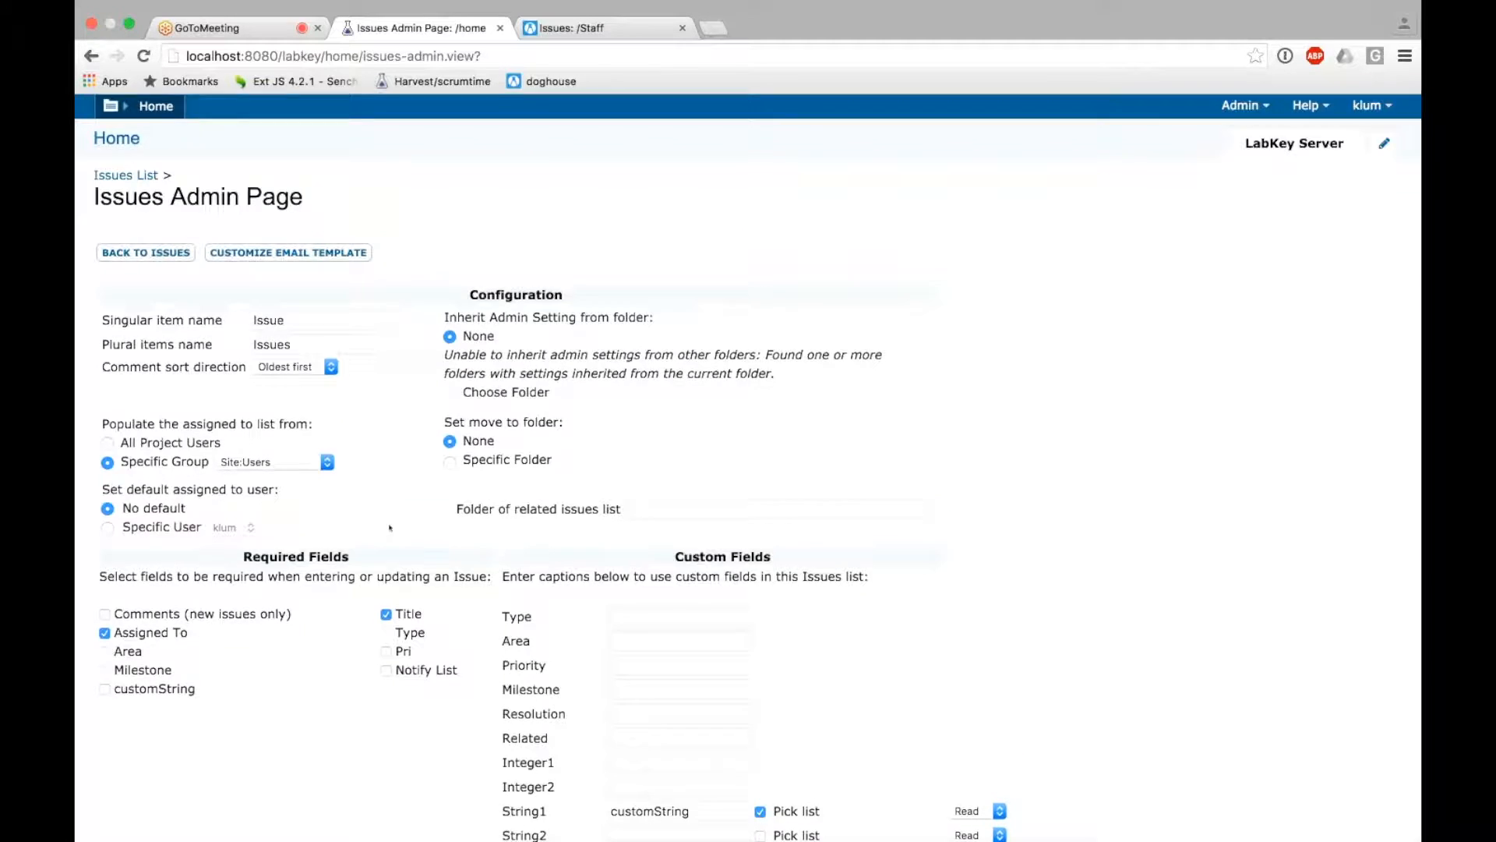
pyautogui.scroll(-1, 389, 527)
pyautogui.scroll(-5, 389, 526)
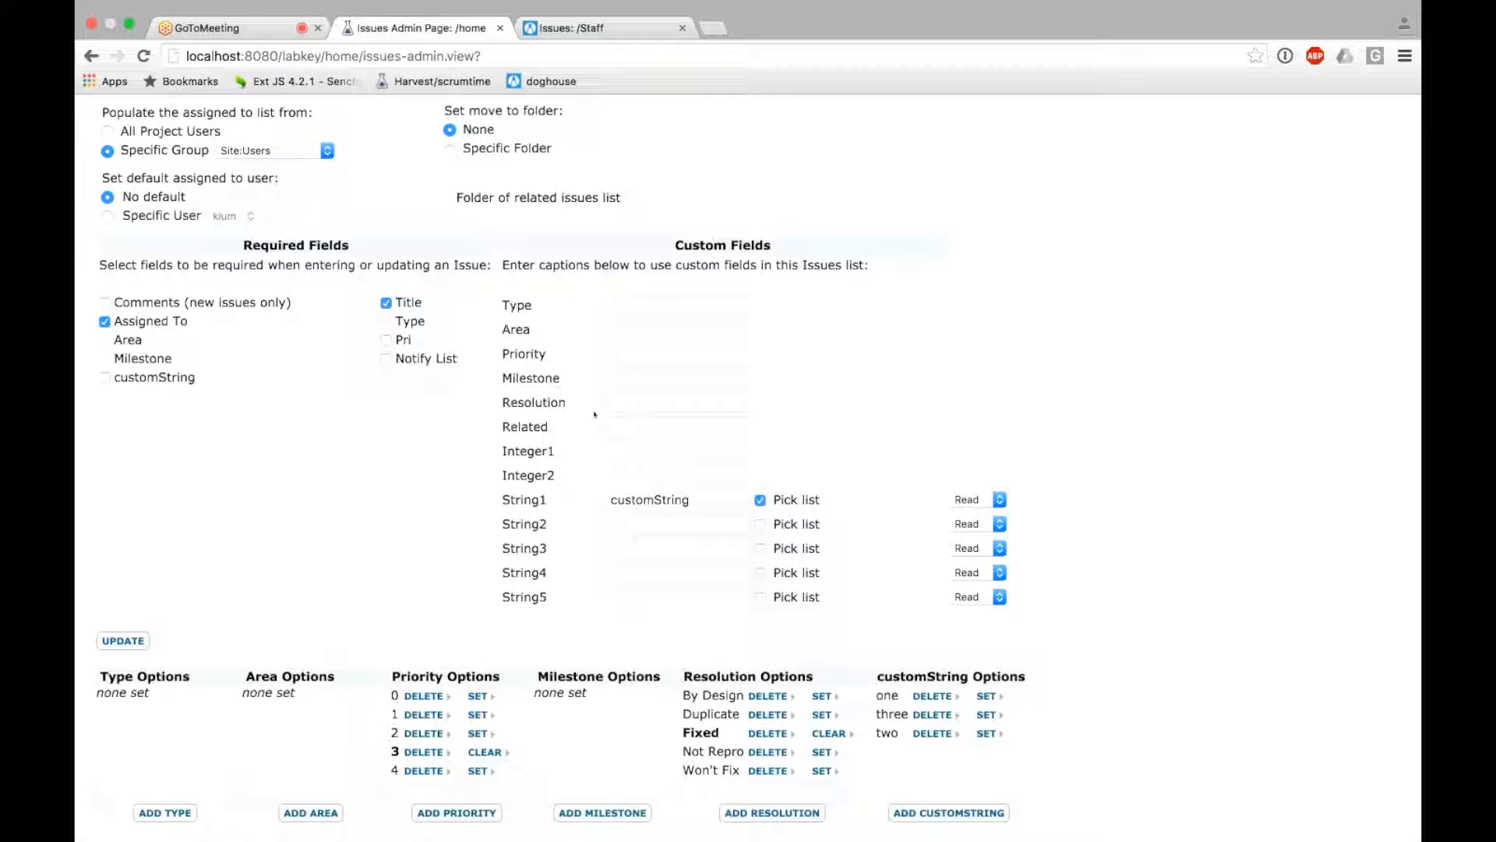
# Switch to the Staff project's Issues page on the staging server and add an Issue Definitions web part
pyautogui.click(620, 31)
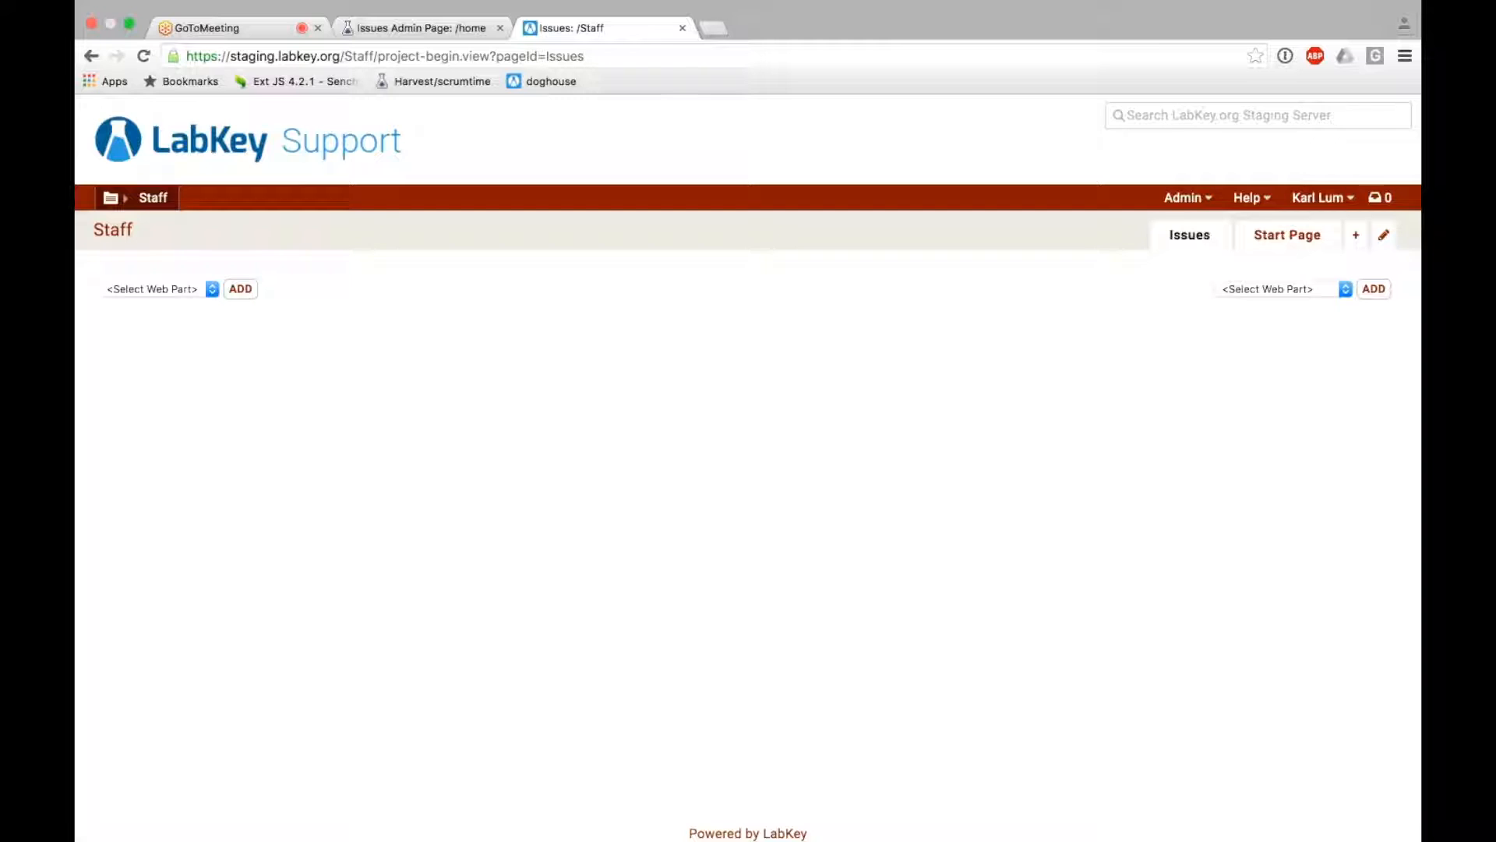
pyautogui.click(192, 392)
pyautogui.click(236, 293)
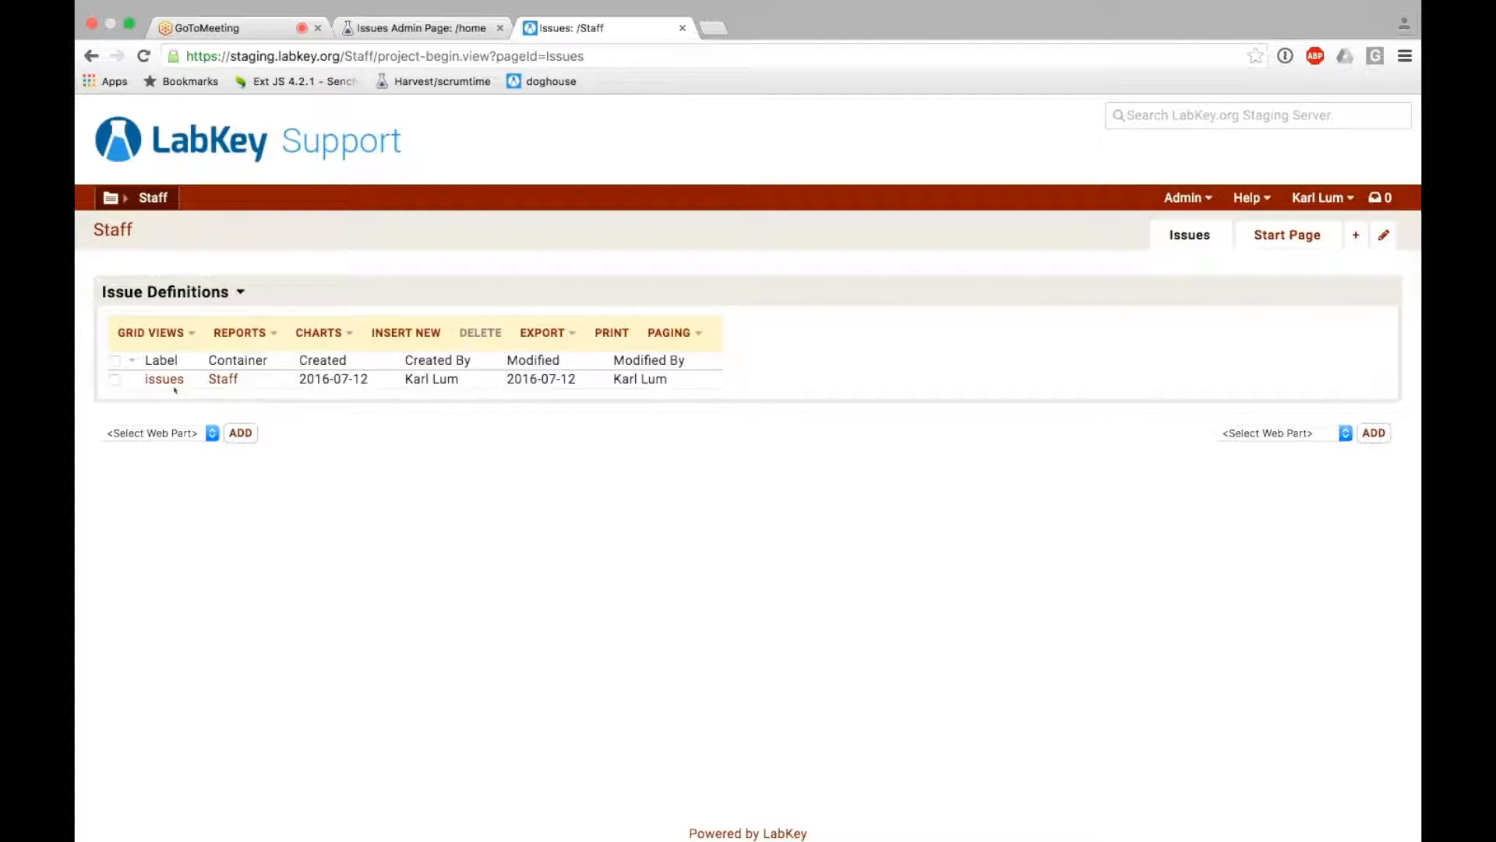
# Create an issue list definition labelled staff-issues and confirm generating it in the /Staff folder
pyautogui.click(401, 334)
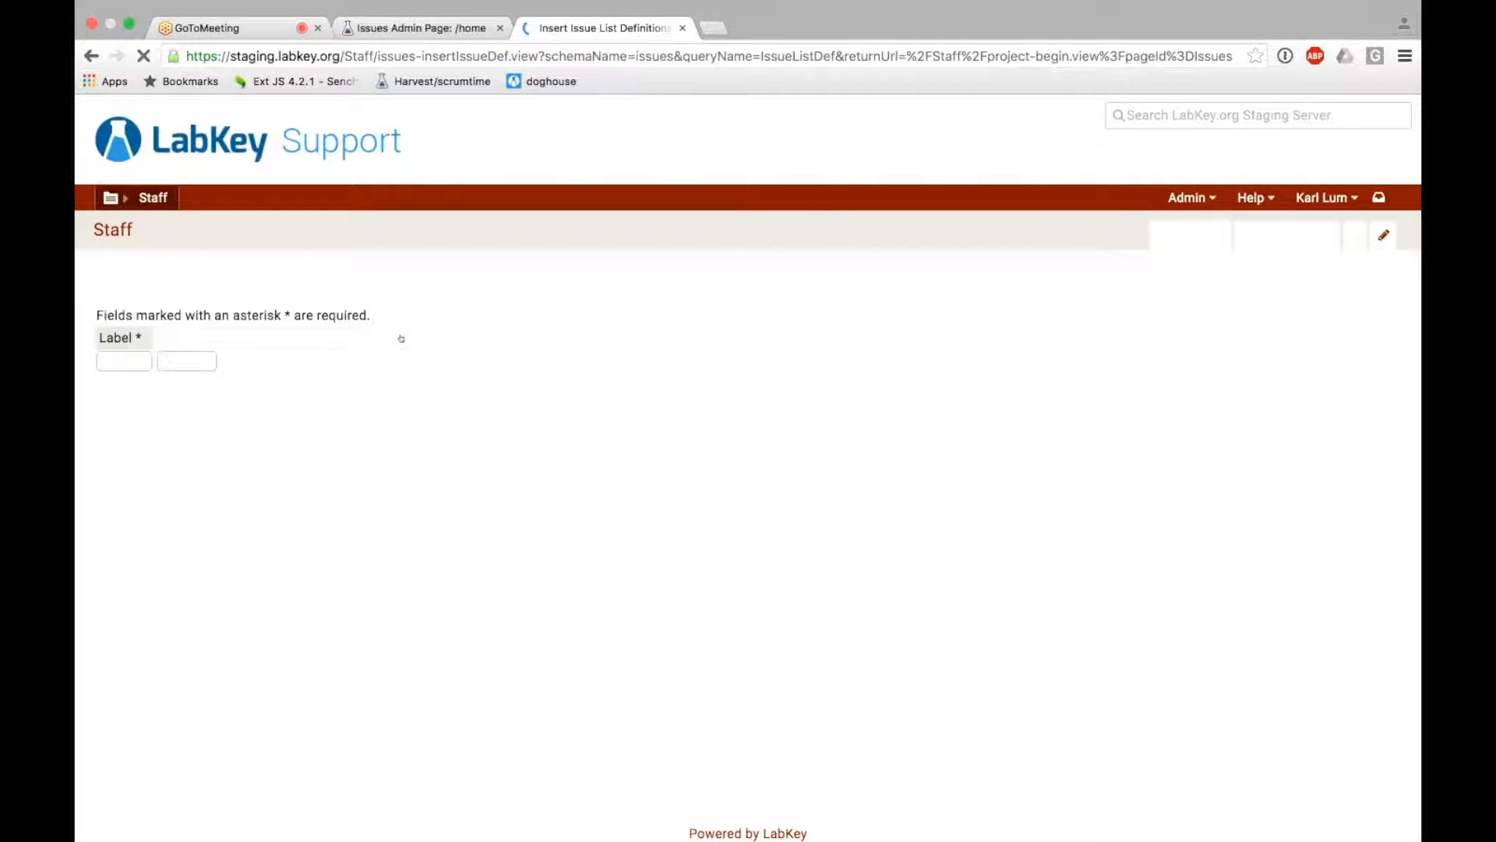
pyautogui.write('sta')
pyautogui.press('Down')
pyautogui.press('Return')
pyautogui.click(123, 360)
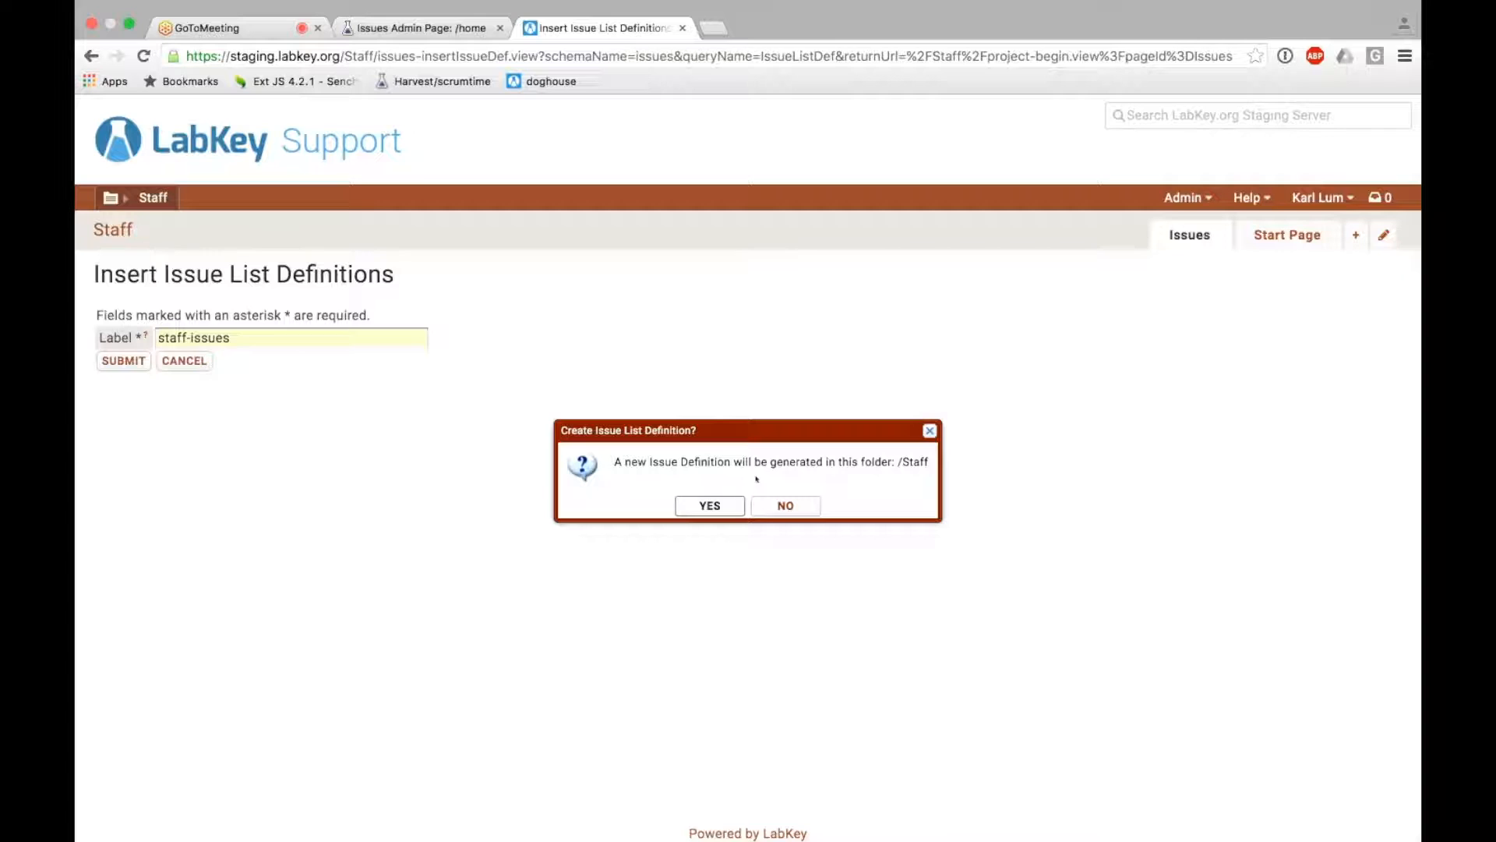
pyautogui.click(709, 505)
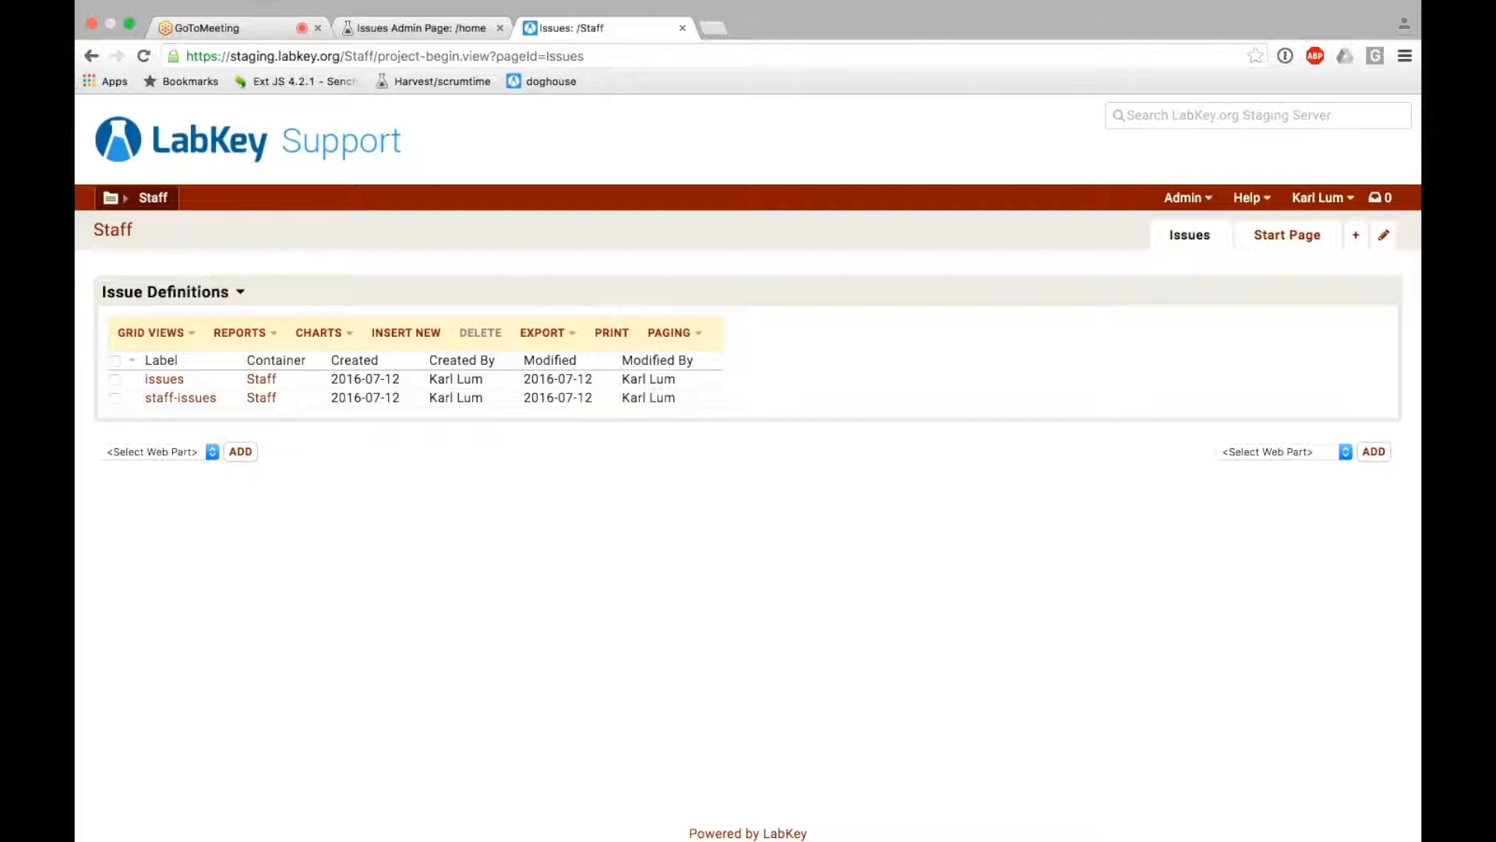
# Add an Issues List web part to the Staff page, using the staffissues issue list definition
pyautogui.click(185, 579)
pyautogui.click(235, 454)
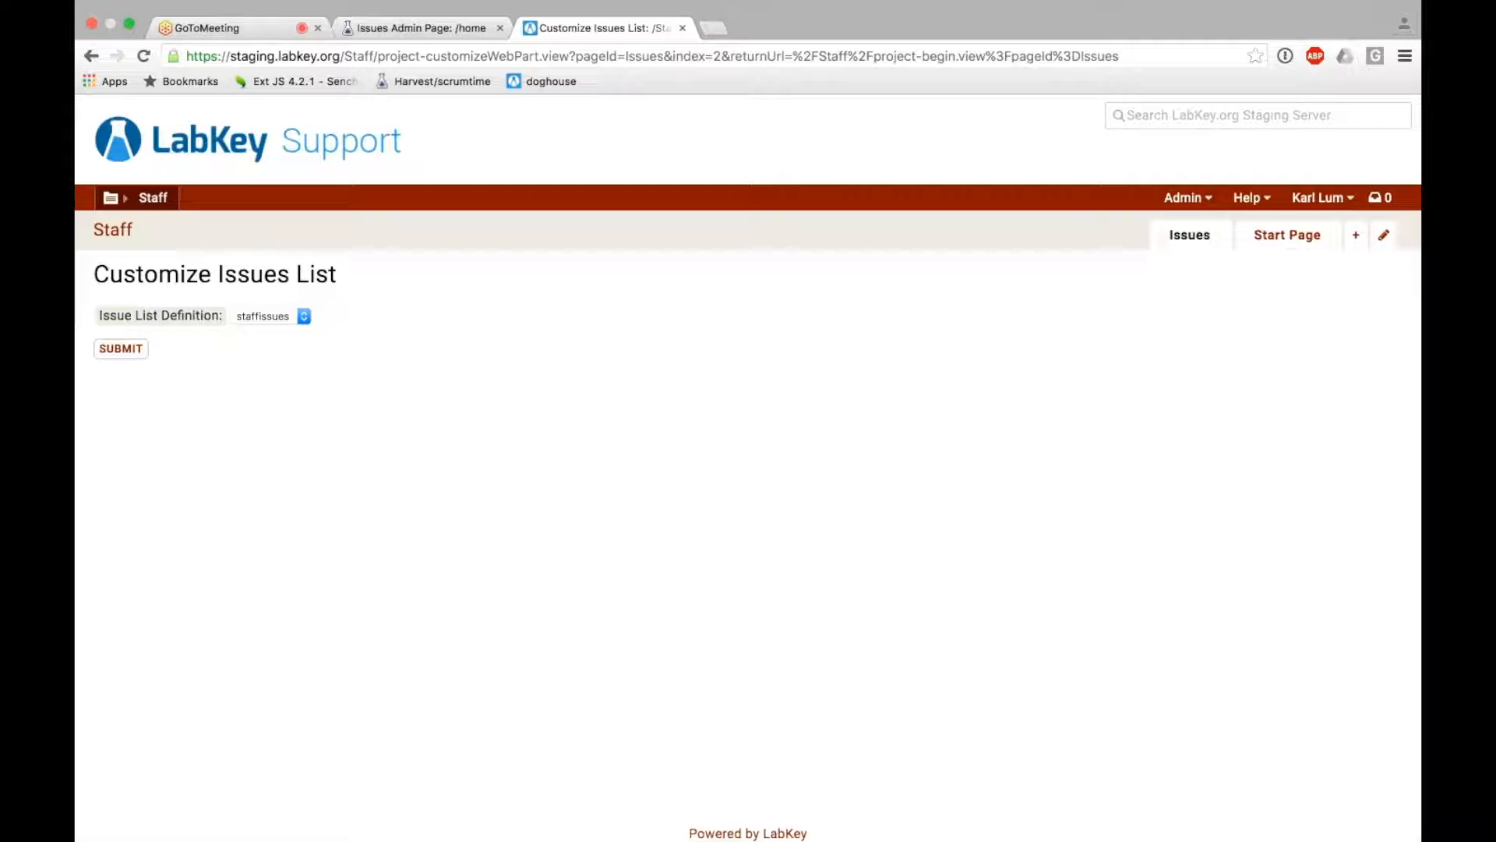
pyautogui.click(131, 349)
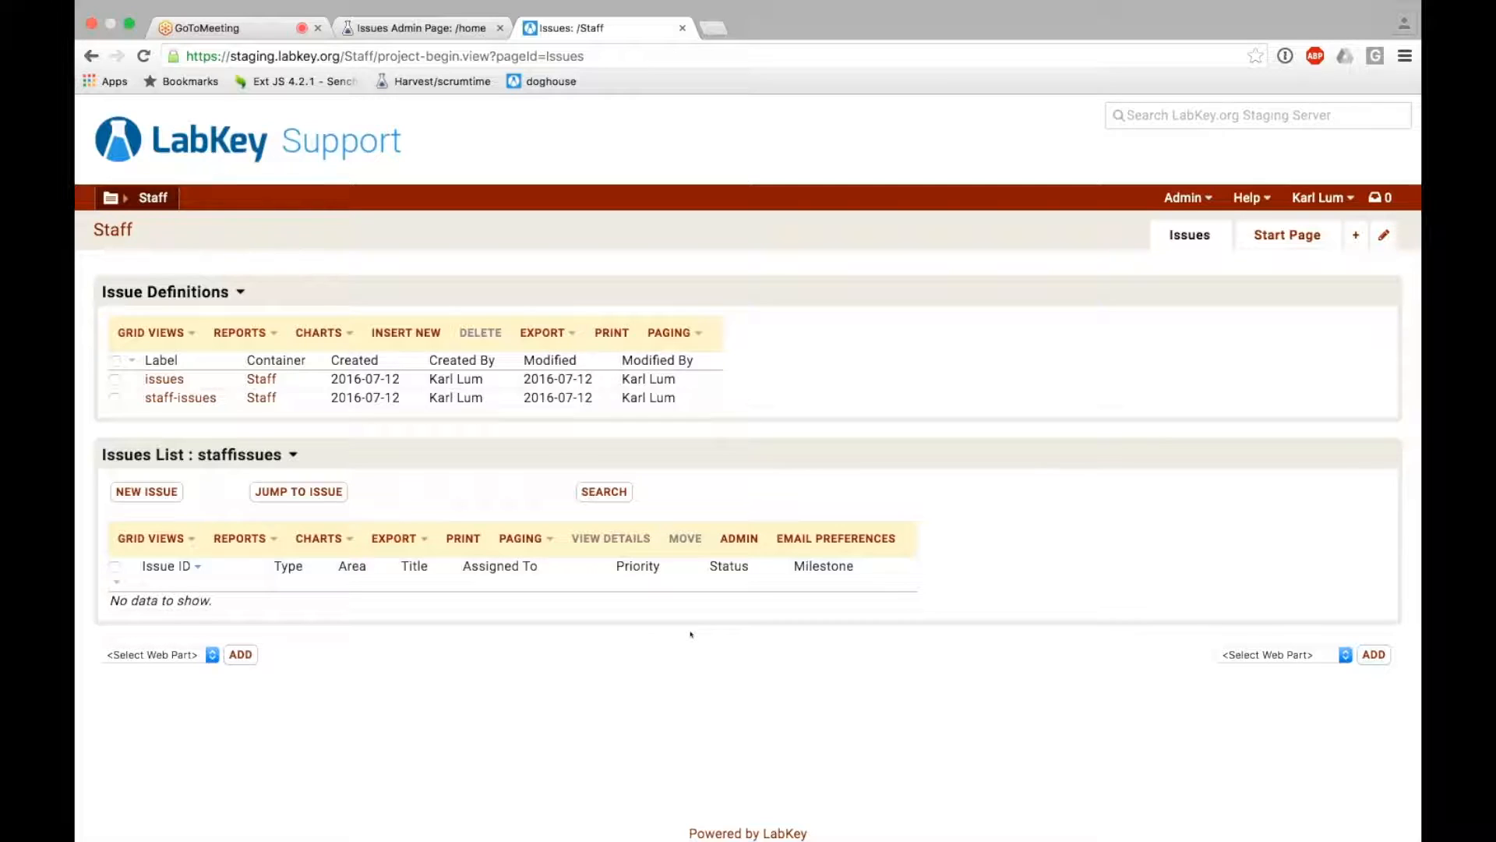
# Open the admin page of the staffissues list and review its general settings and field configuration
pyautogui.click(737, 545)
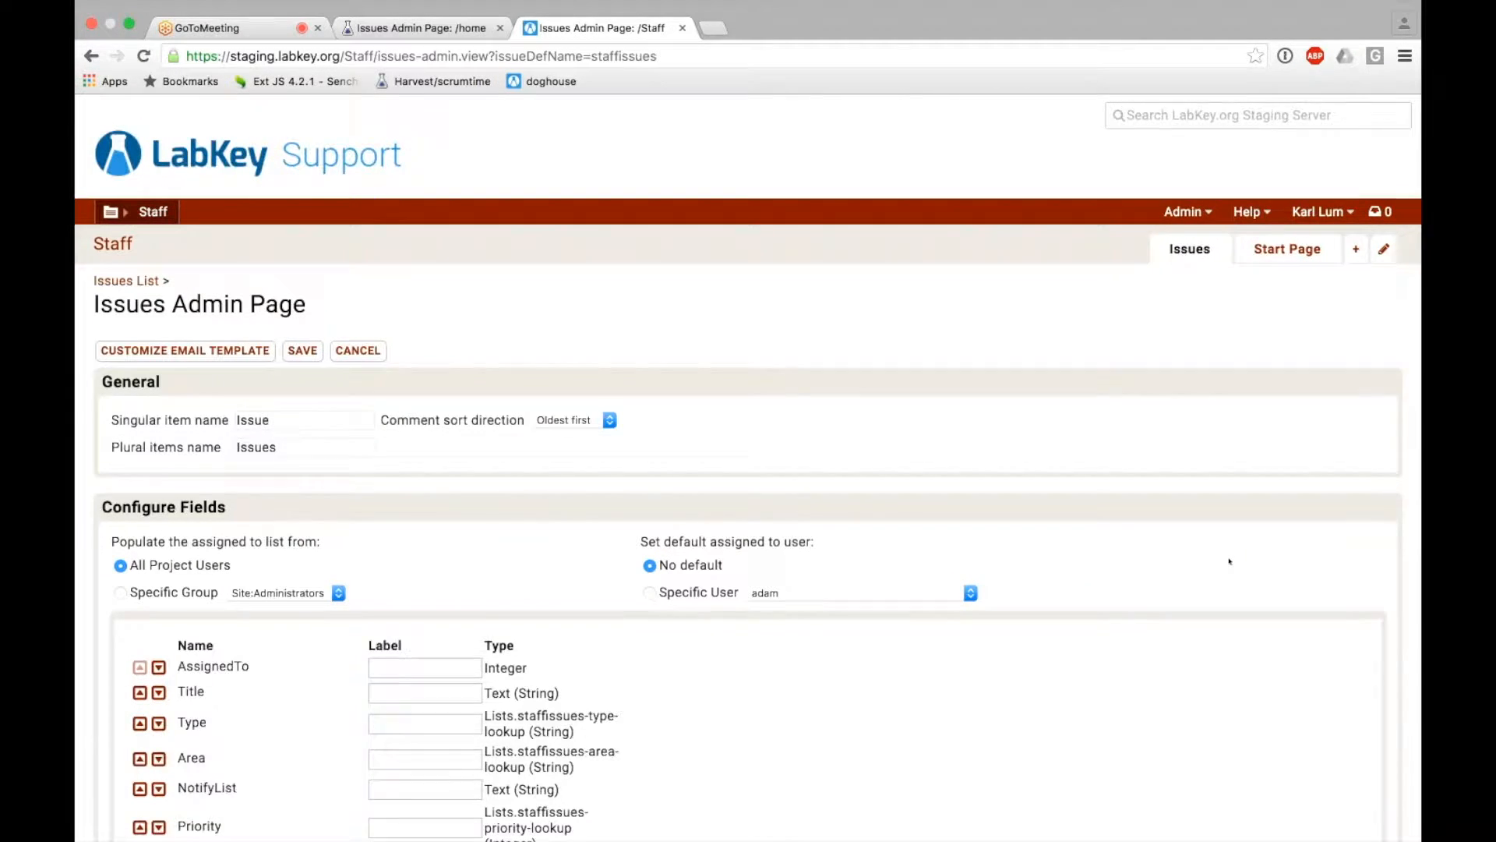
pyautogui.scroll(-3, 1230, 561)
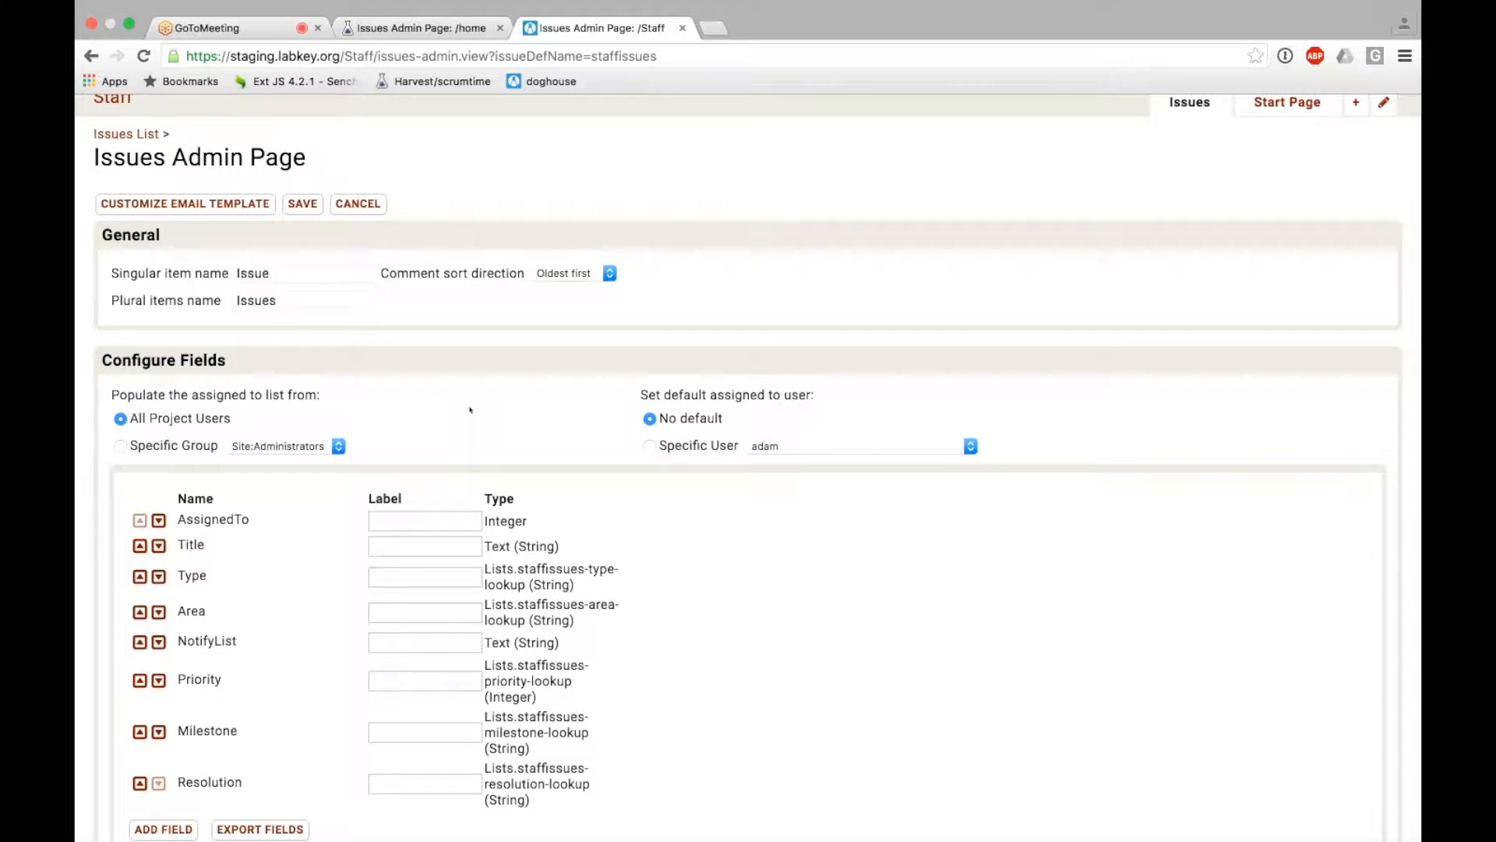
pyautogui.scroll(-2, 470, 409)
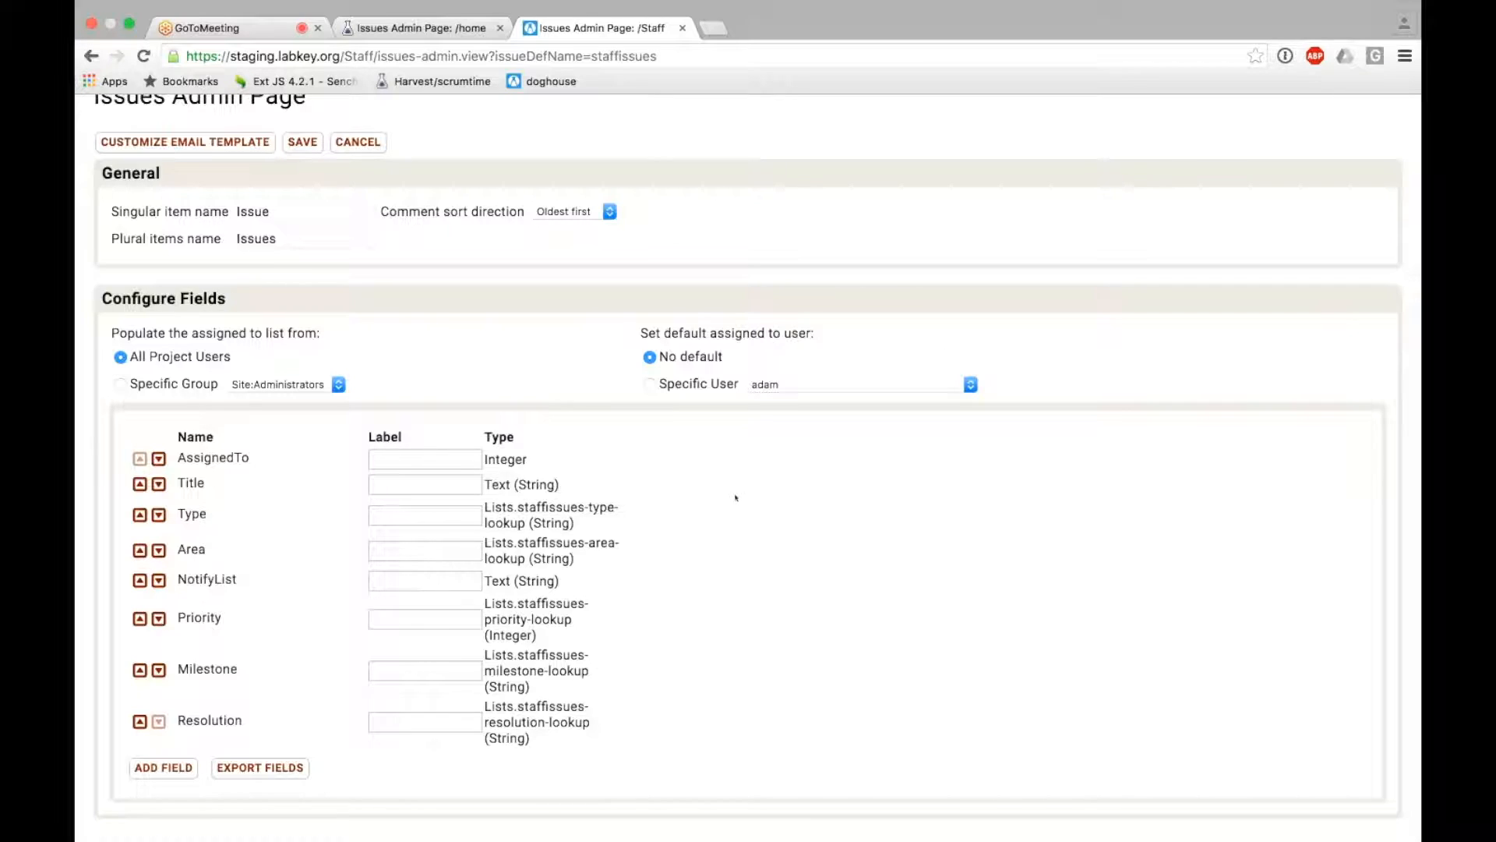
pyautogui.scroll(-1, 736, 497)
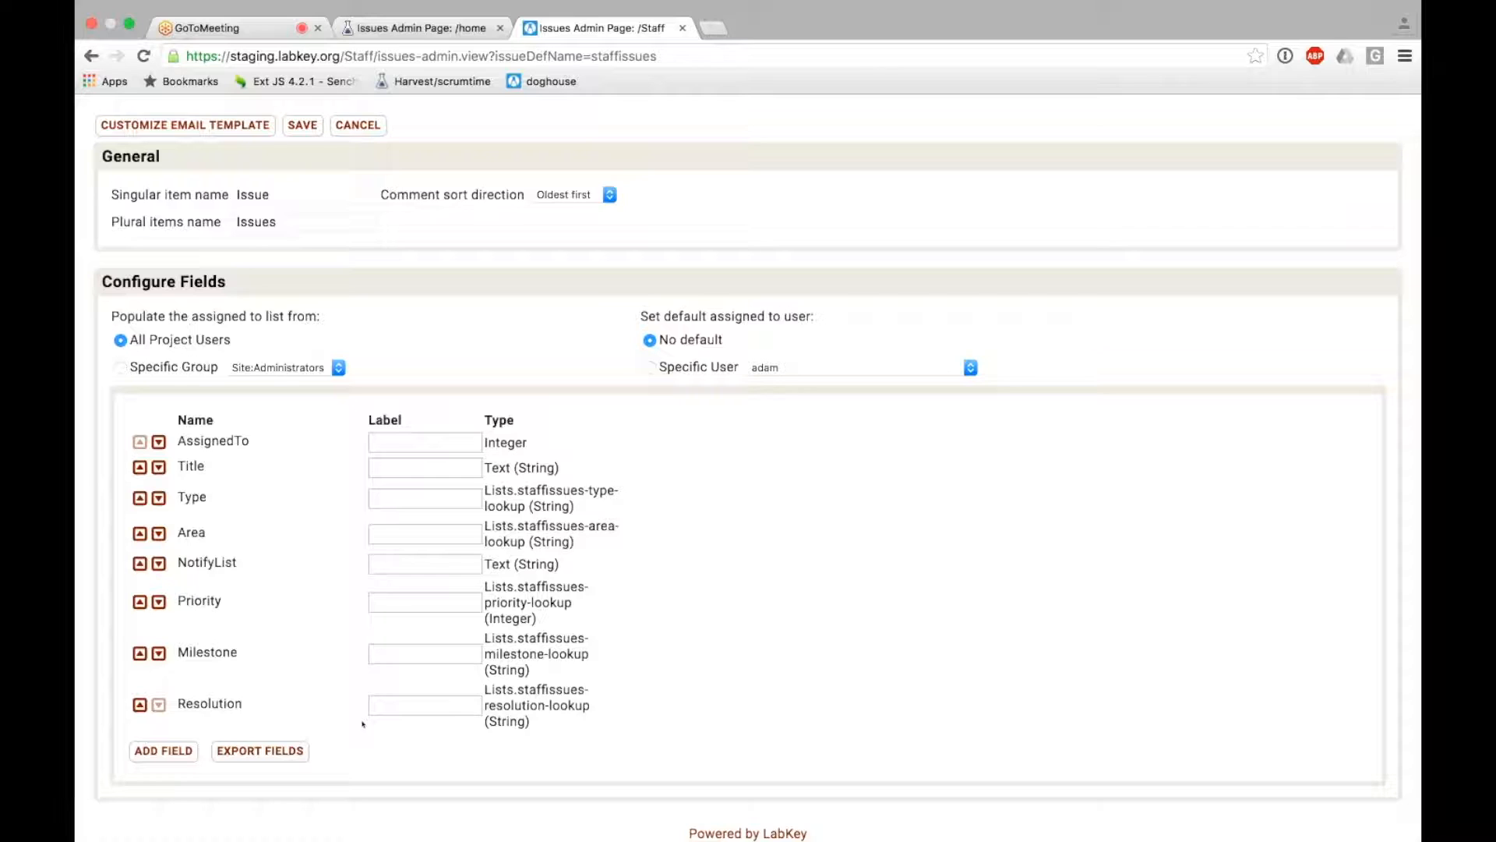
# Add a field named note to the staffissues list and mark it as required
pyautogui.click(156, 752)
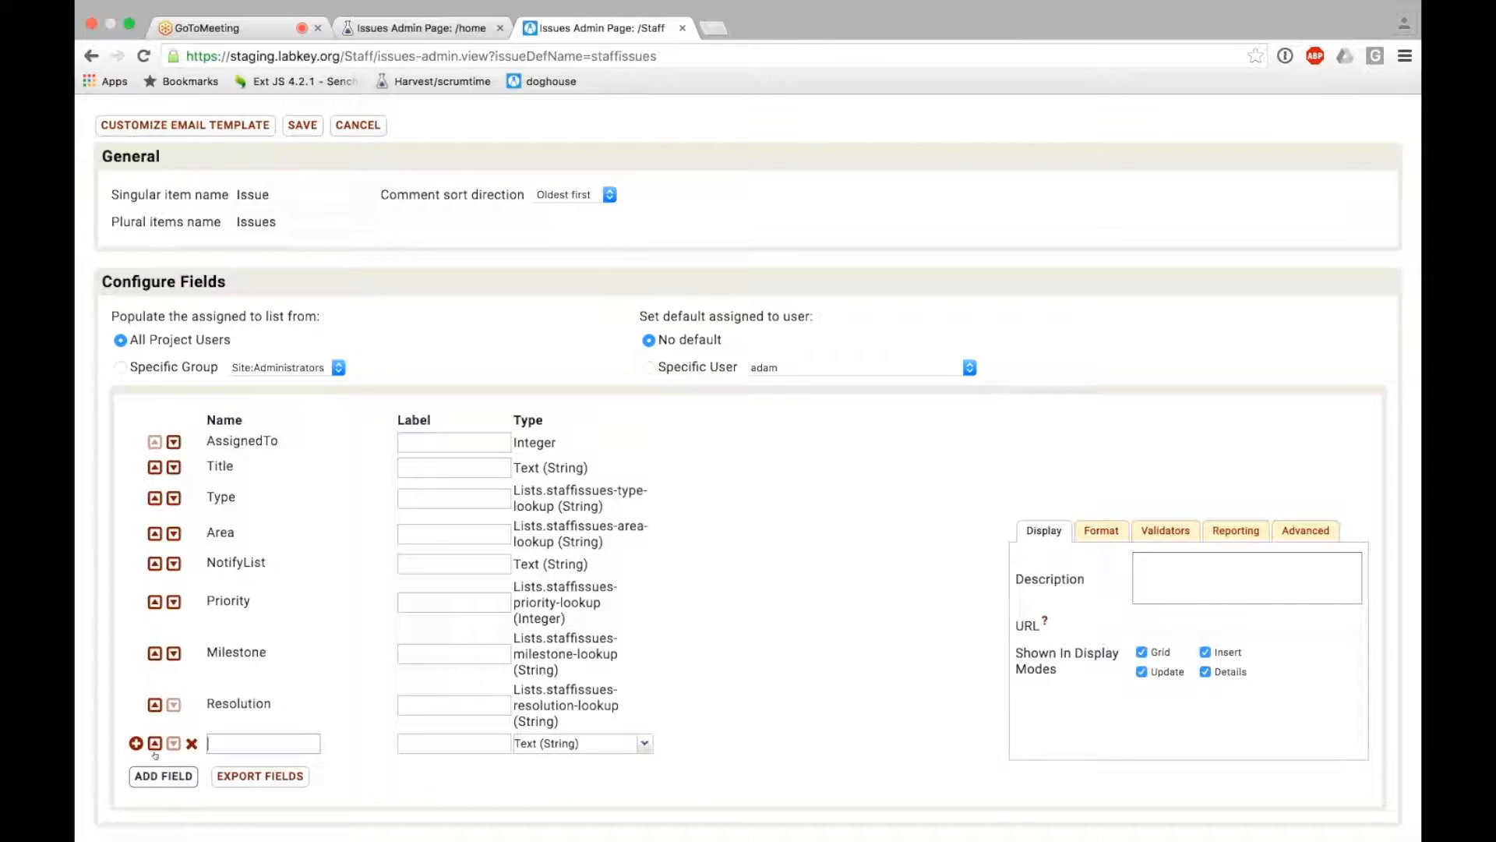
pyautogui.write('note')
pyautogui.click(1102, 536)
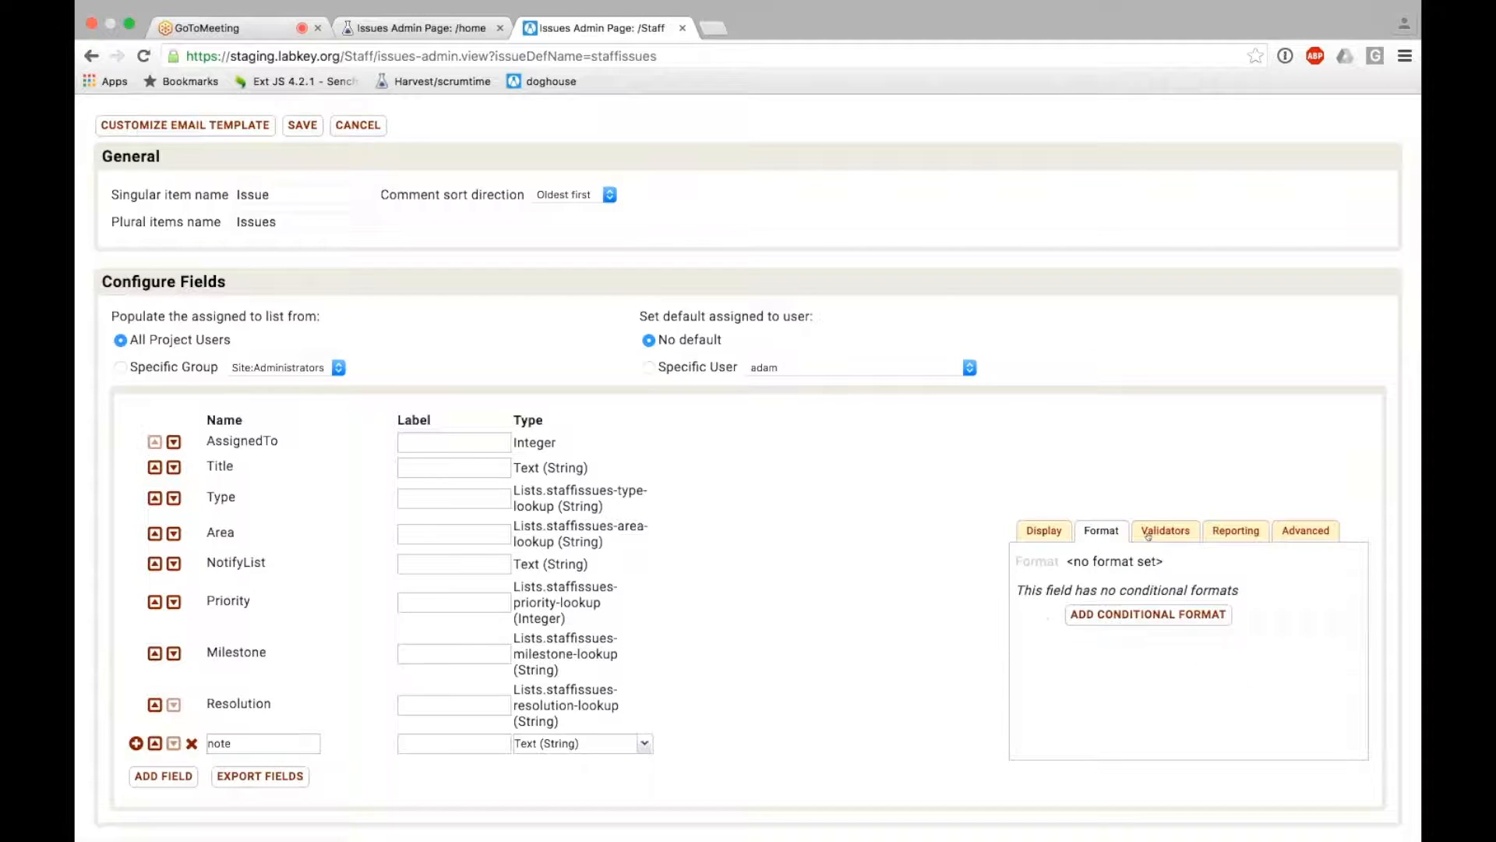
pyautogui.click(1160, 534)
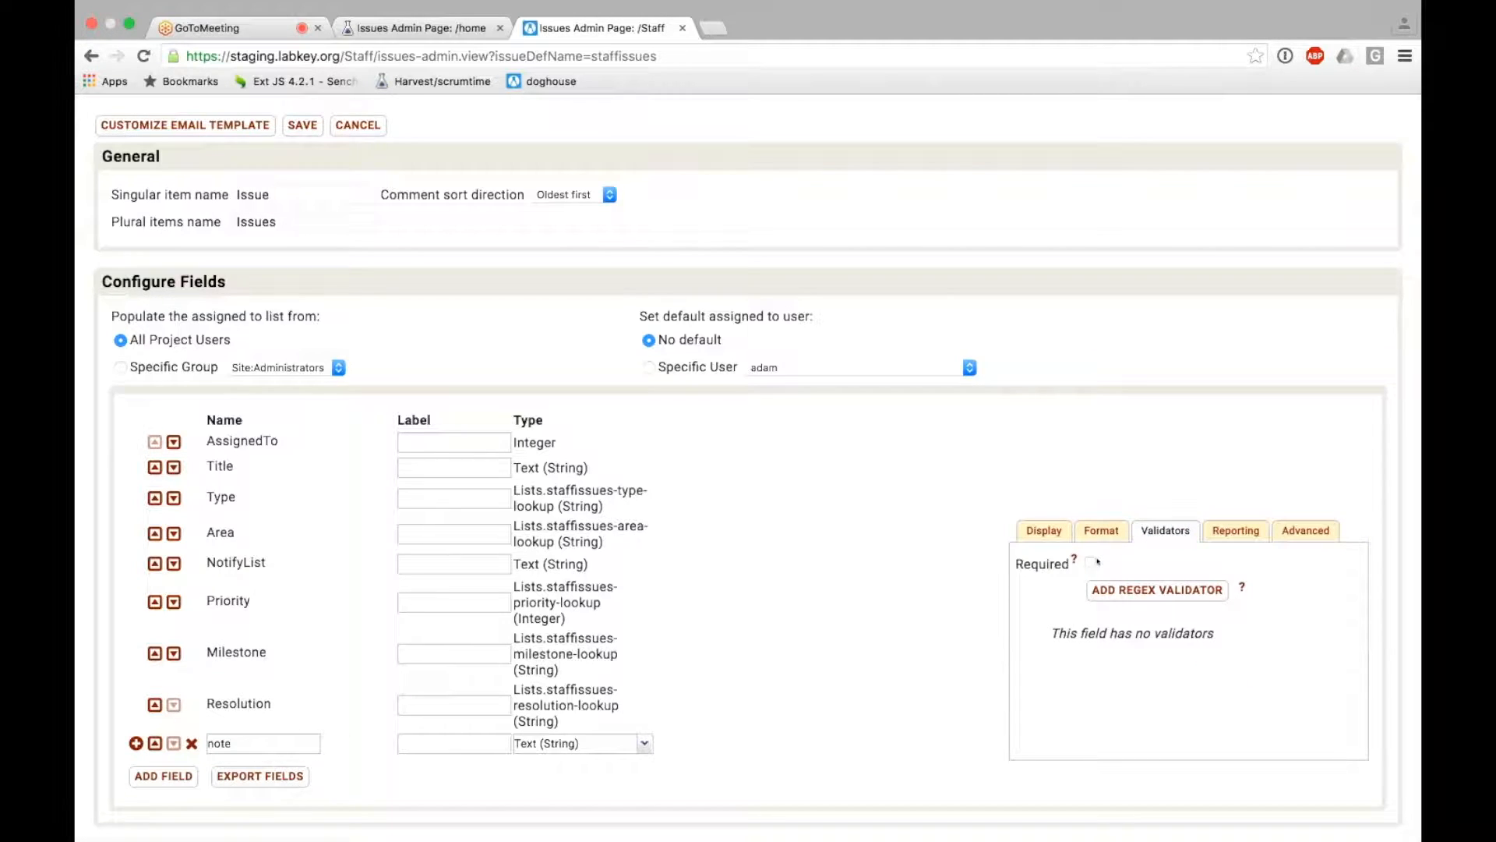
pyautogui.click(1089, 562)
# Examine the note field's reporting and advanced properties and the available field types, without changing its type
pyautogui.click(1225, 536)
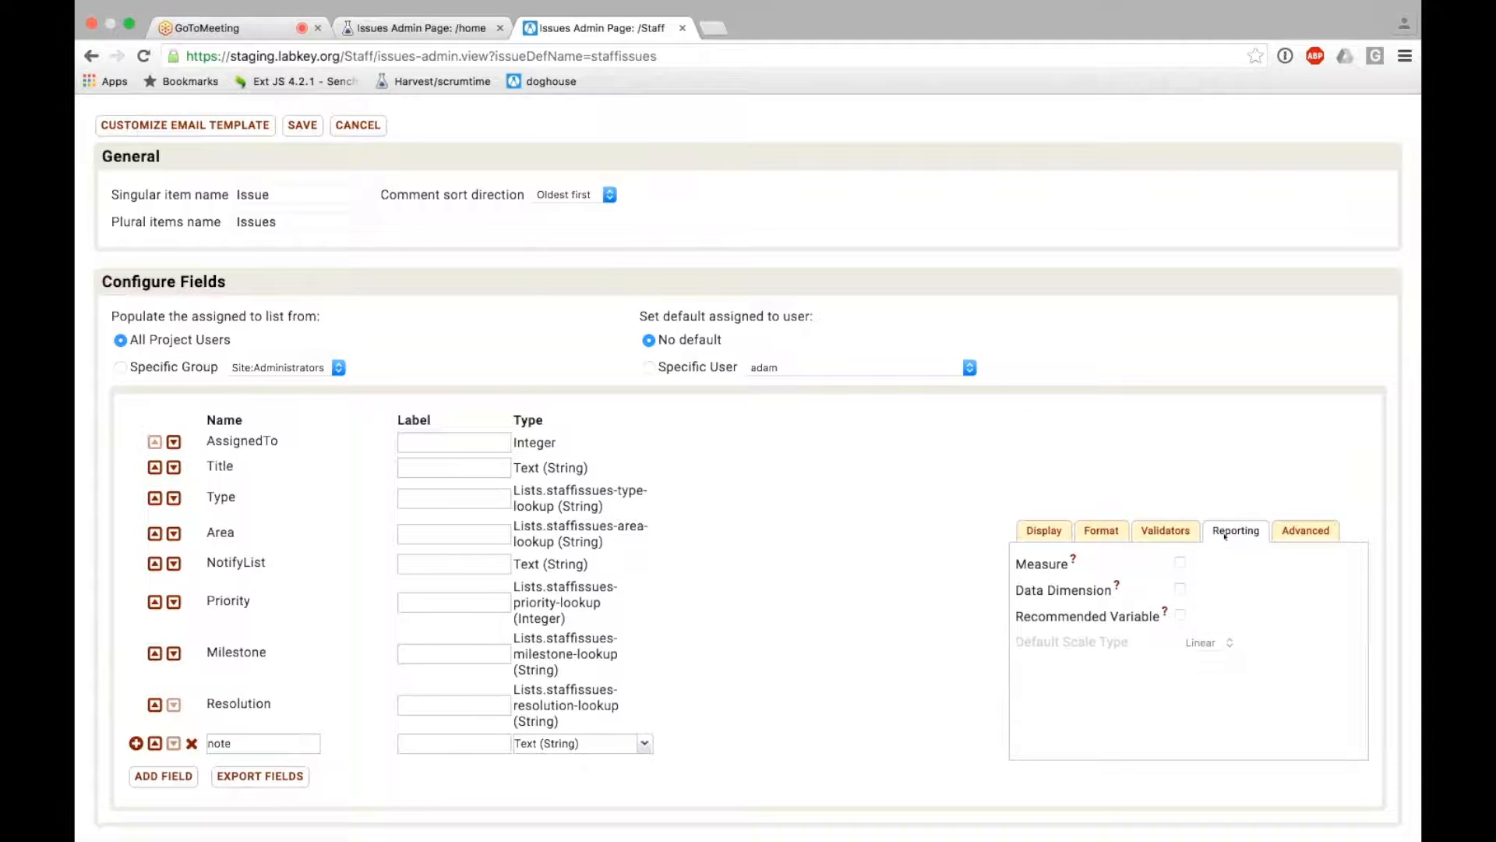
pyautogui.click(1285, 535)
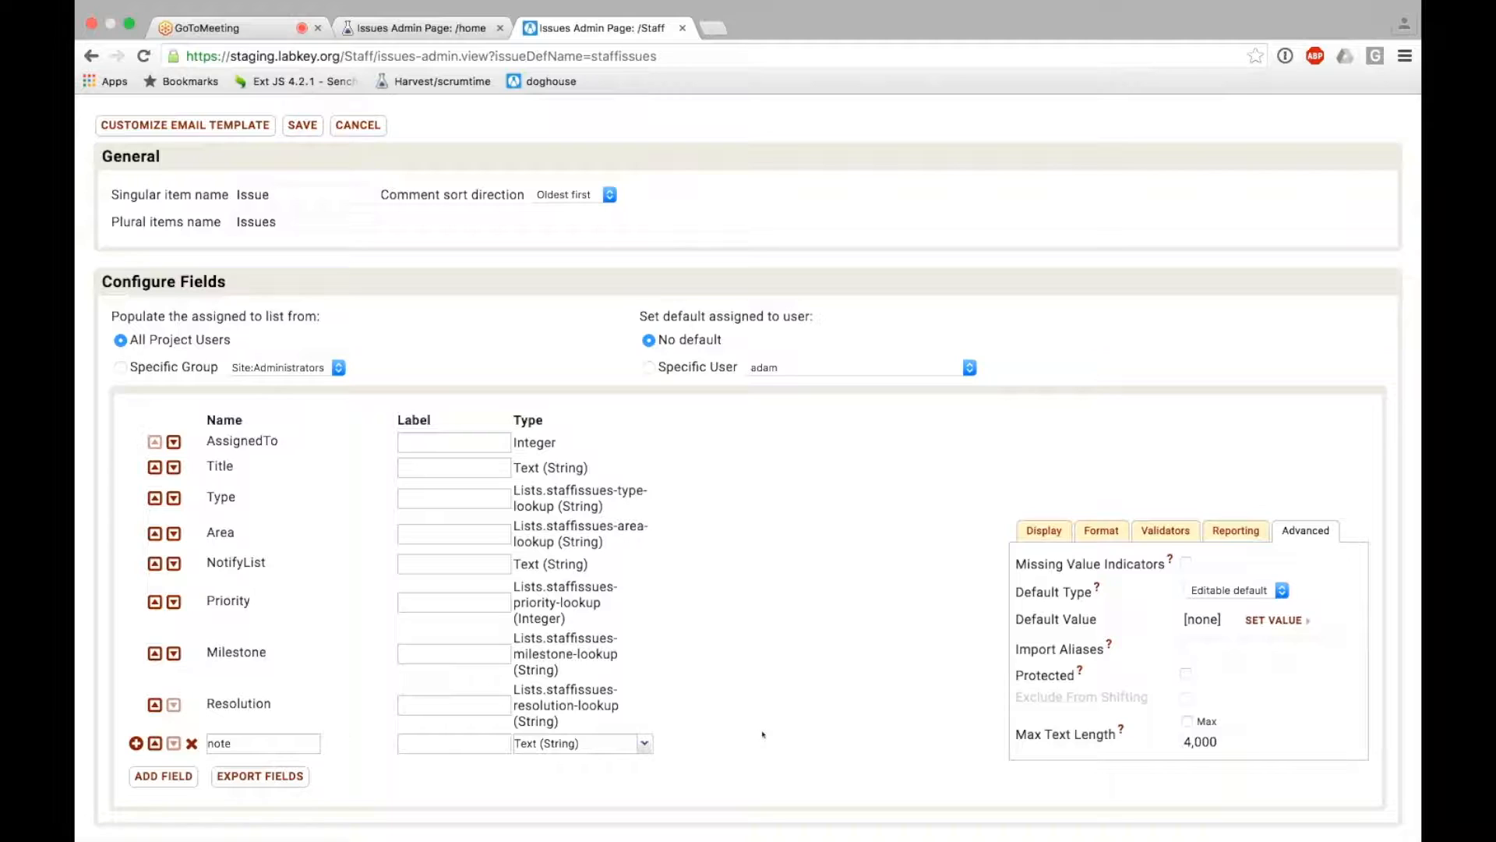
pyautogui.click(645, 744)
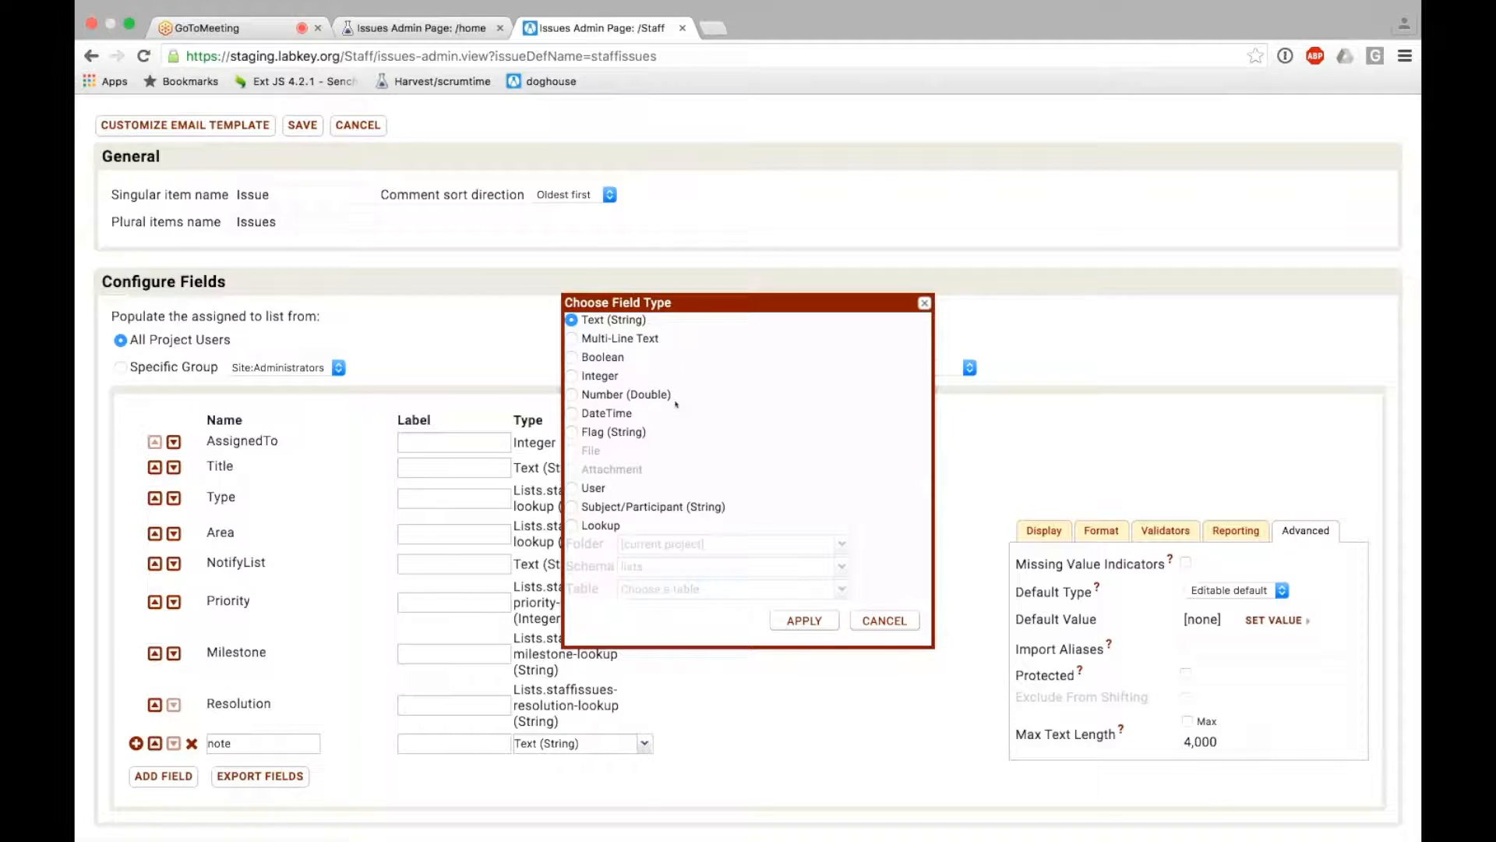
pyautogui.click(893, 621)
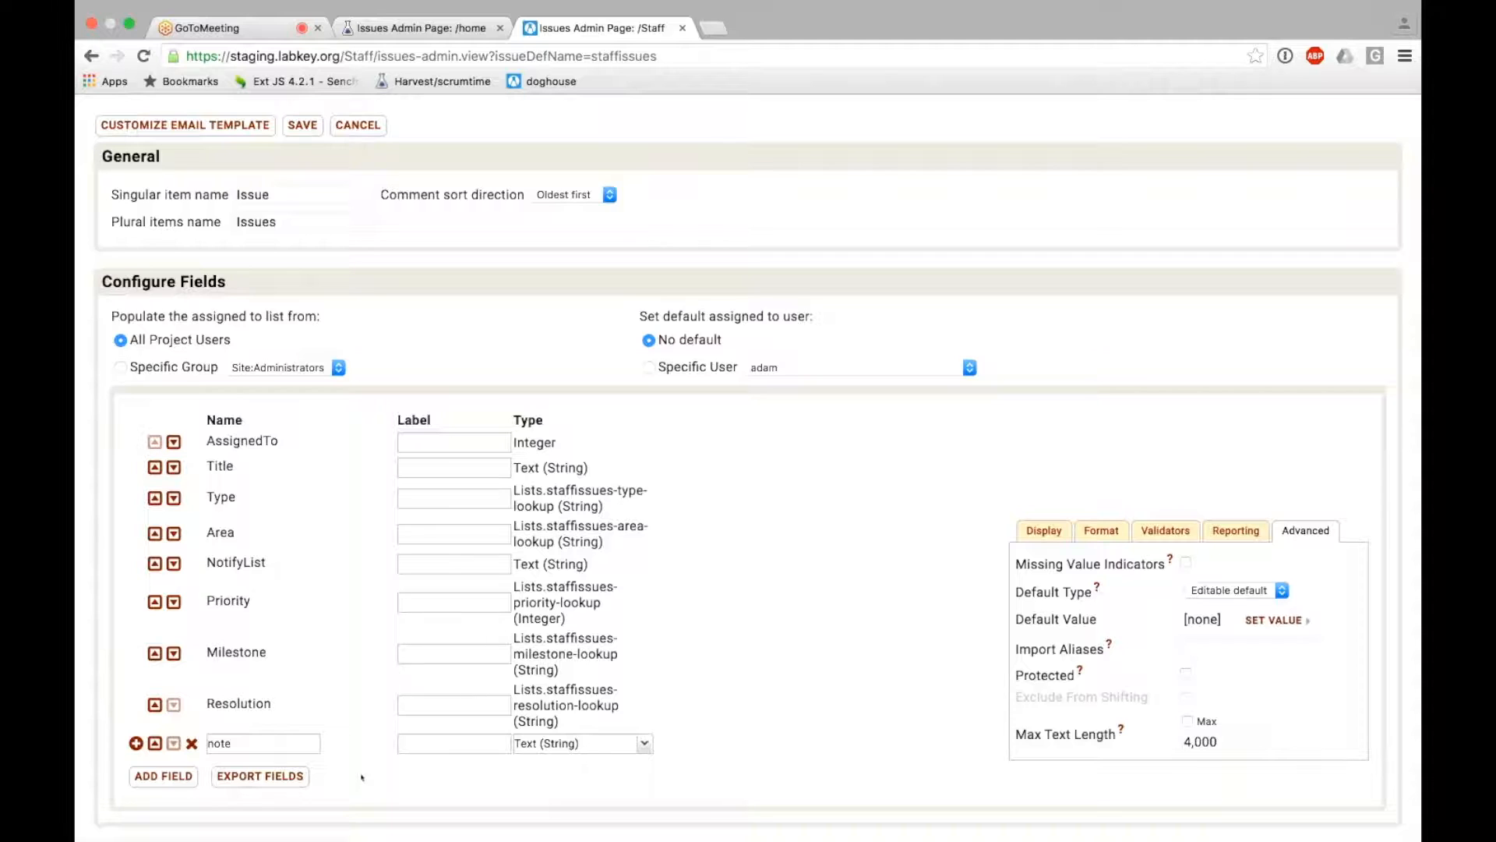
# Save the staffissues list's configuration
pyautogui.scroll(2, 759, 602)
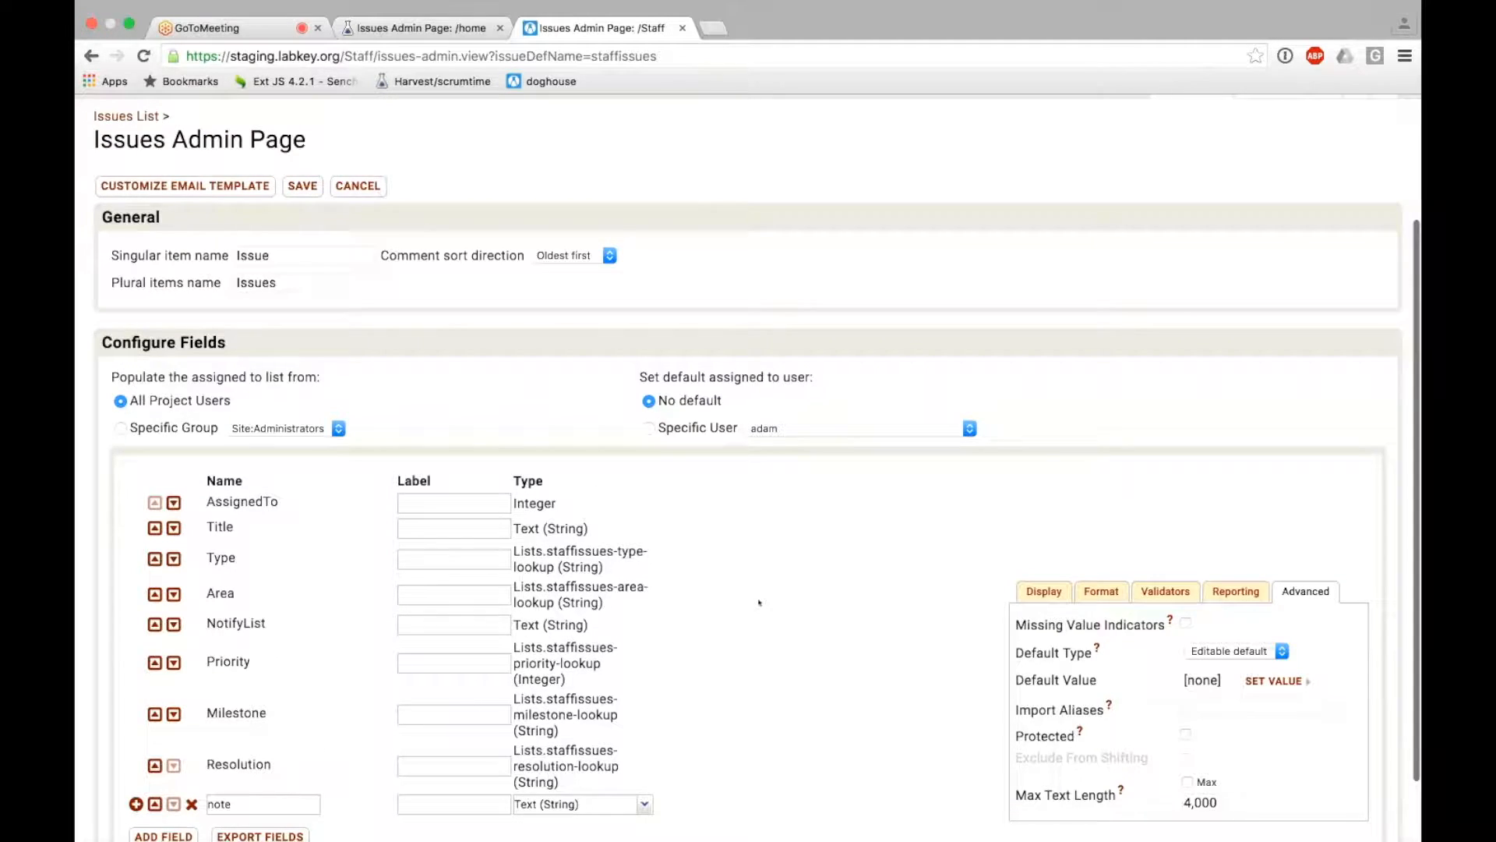
pyautogui.scroll(4, 759, 602)
pyautogui.click(303, 325)
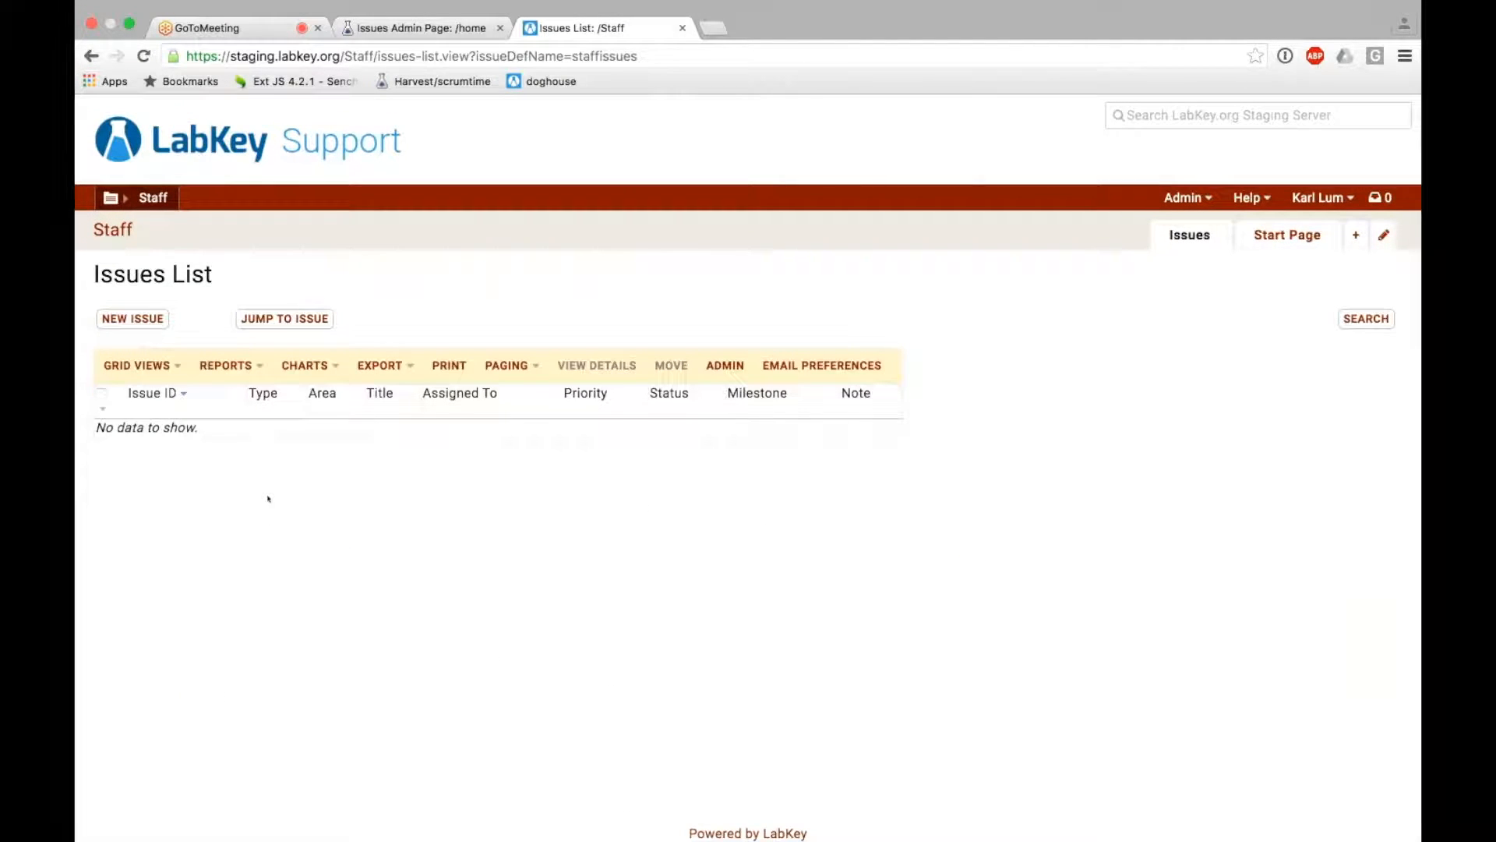
# Create an issue titled "Rlabkey get requests still use netrc credentials if invalid session apiKey set", assigned to the current user, with note "test note"
pyautogui.click(128, 317)
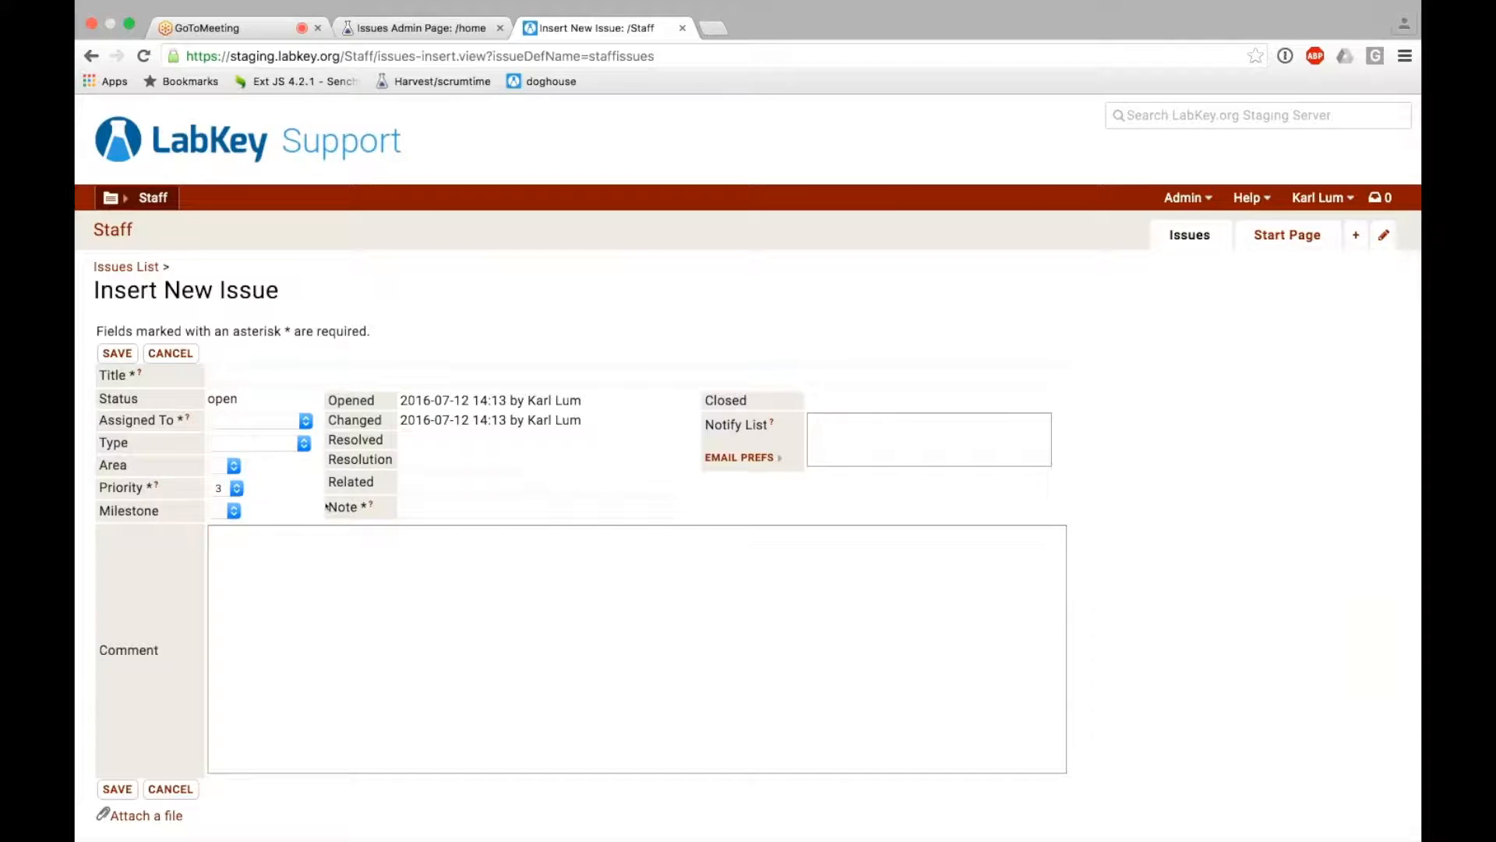
pyautogui.moveTo(371, 505)
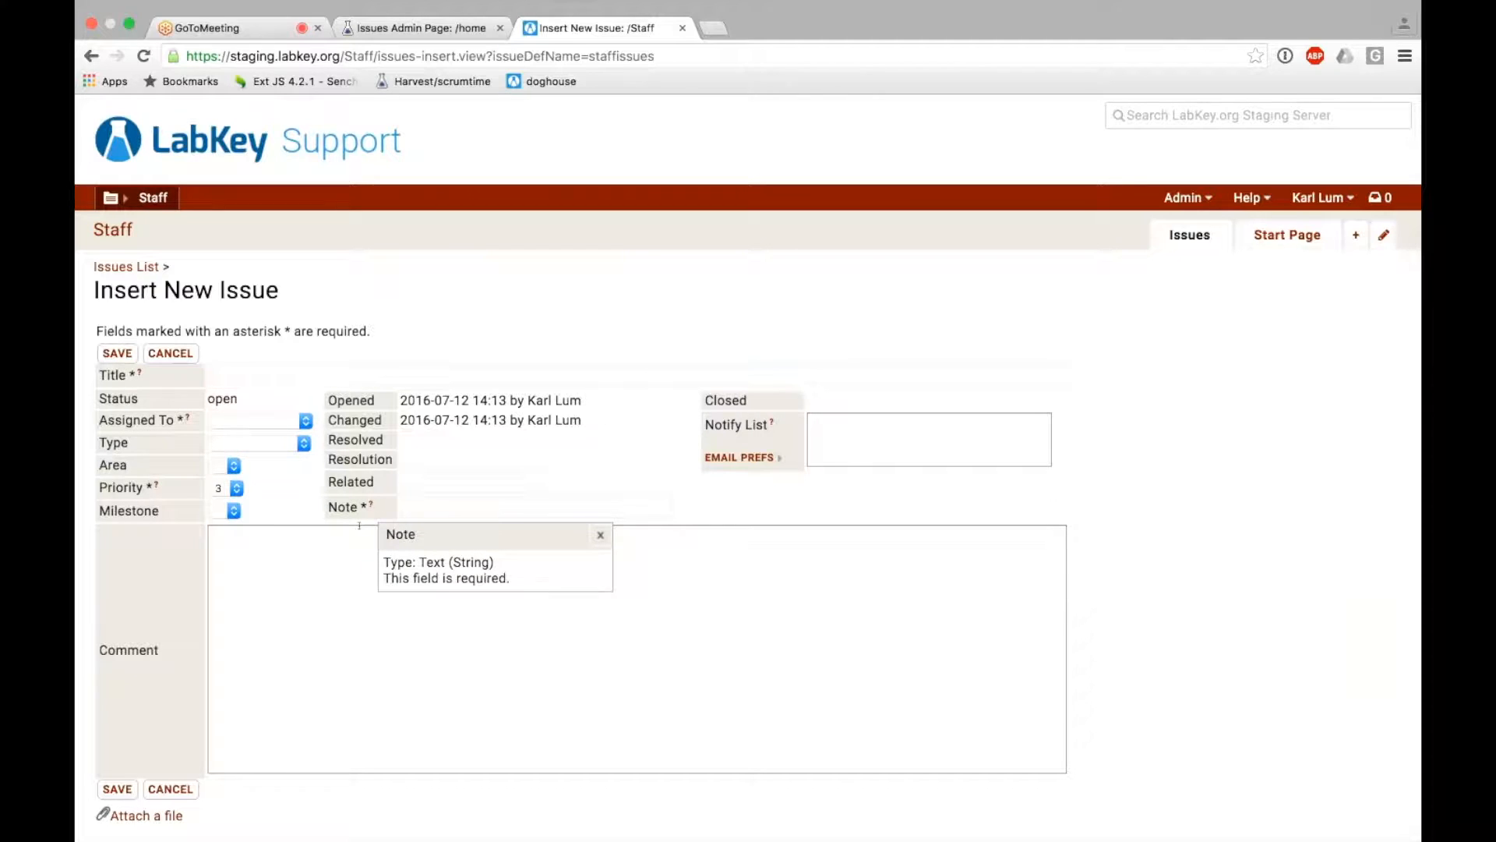
pyautogui.click(277, 381)
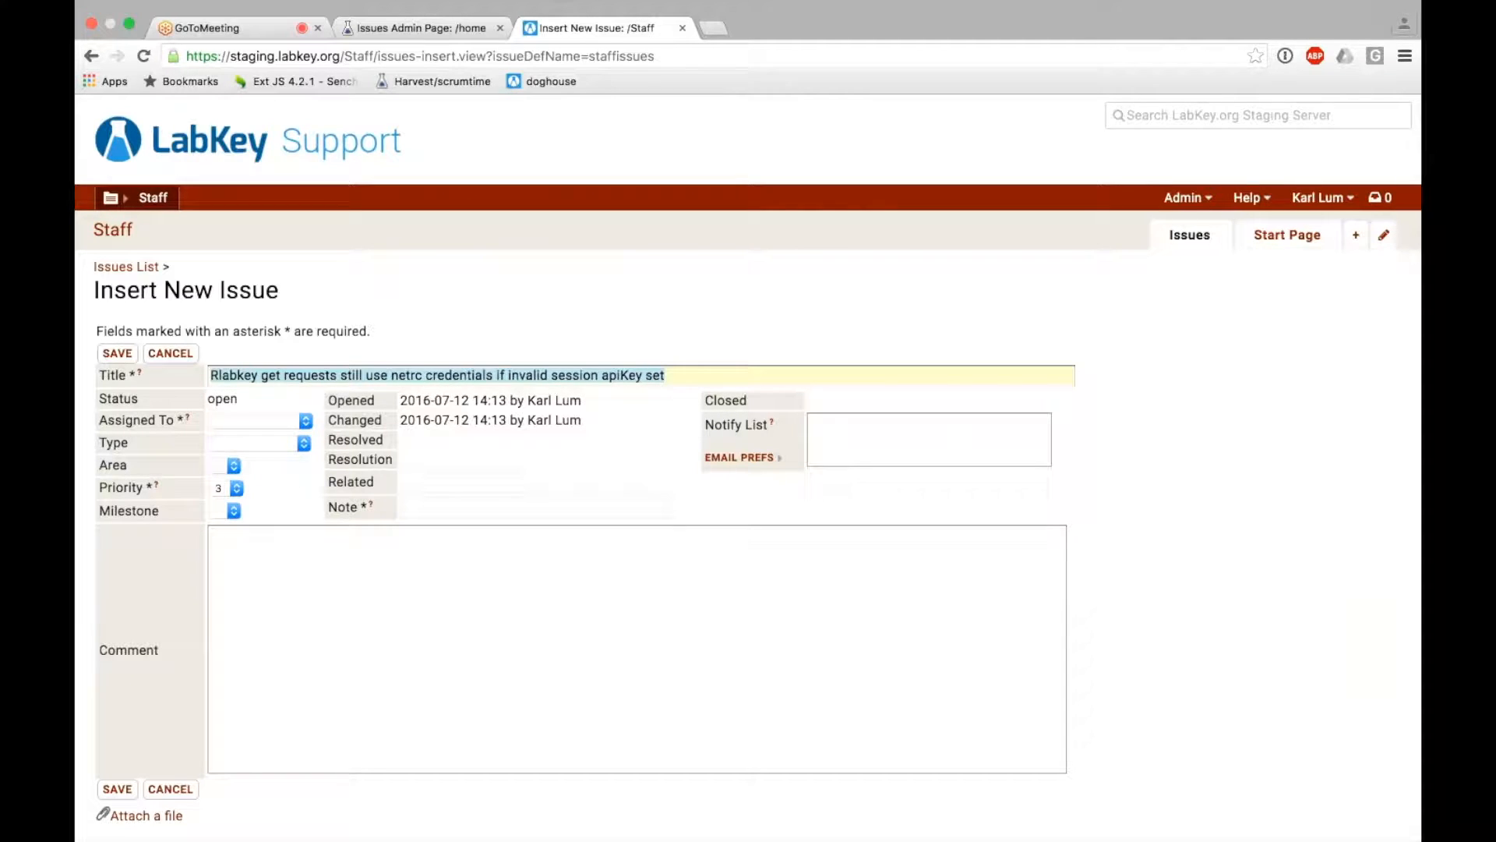
pyautogui.click(275, 419)
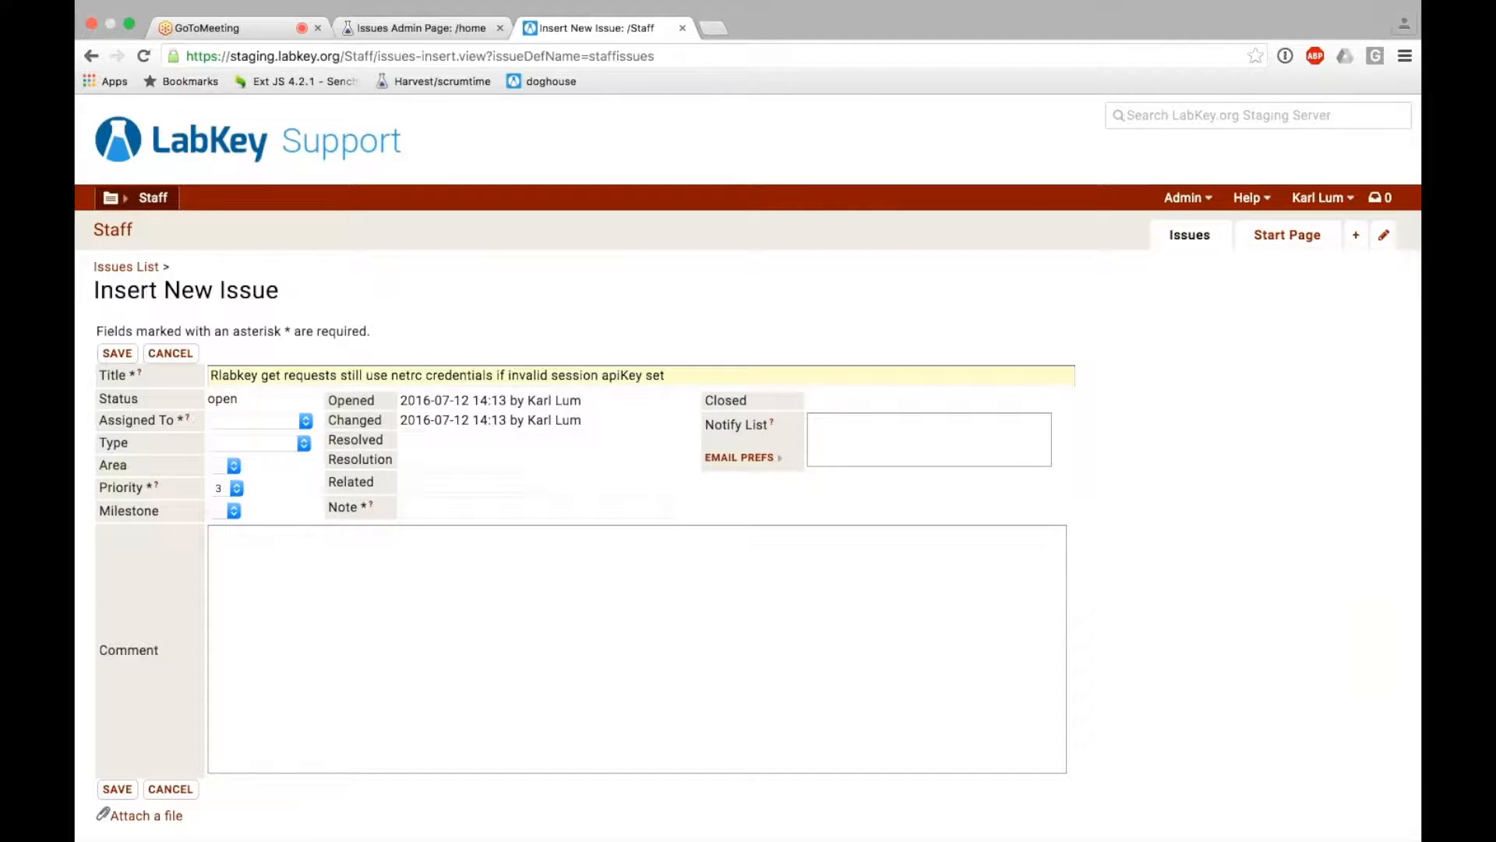
pyautogui.click(252, 524)
pyautogui.write('test note')
pyautogui.click(109, 357)
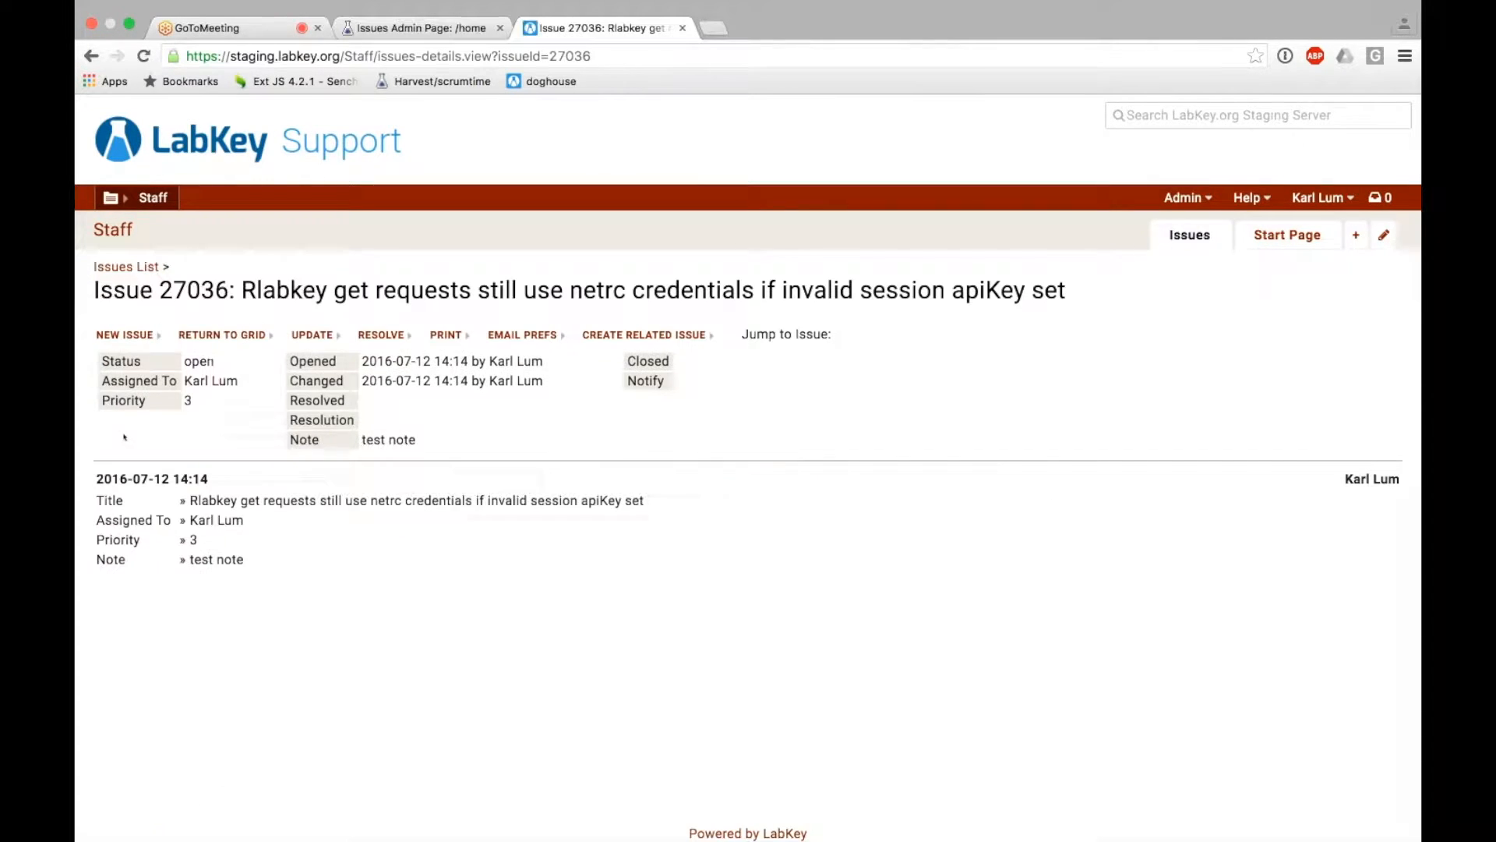
# View the new issue in the Staff project's issues list, and open the current user's own subfolder under Staff
pyautogui.click(105, 233)
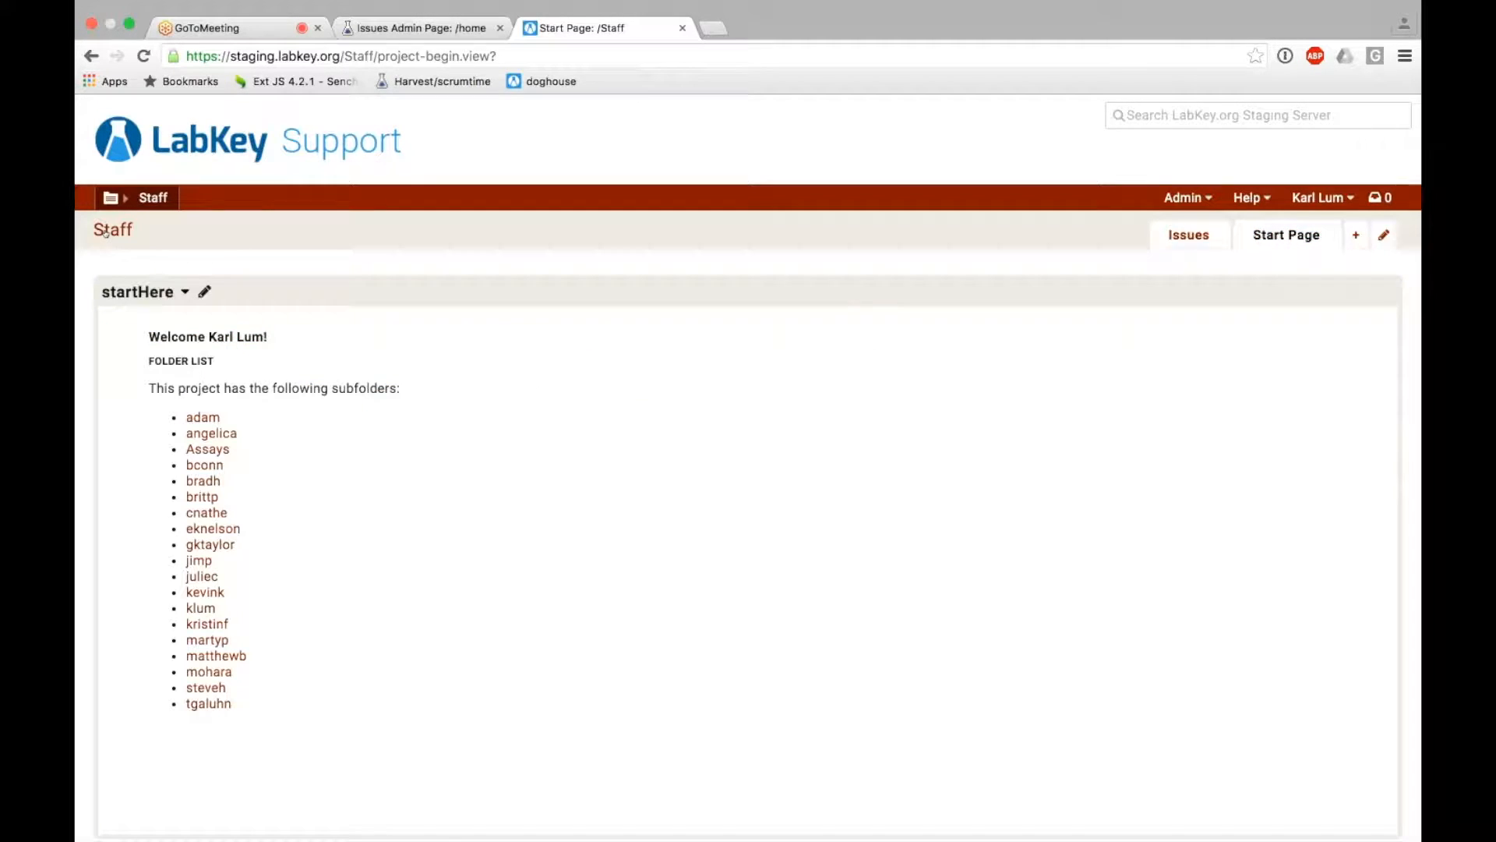
pyautogui.click(1189, 235)
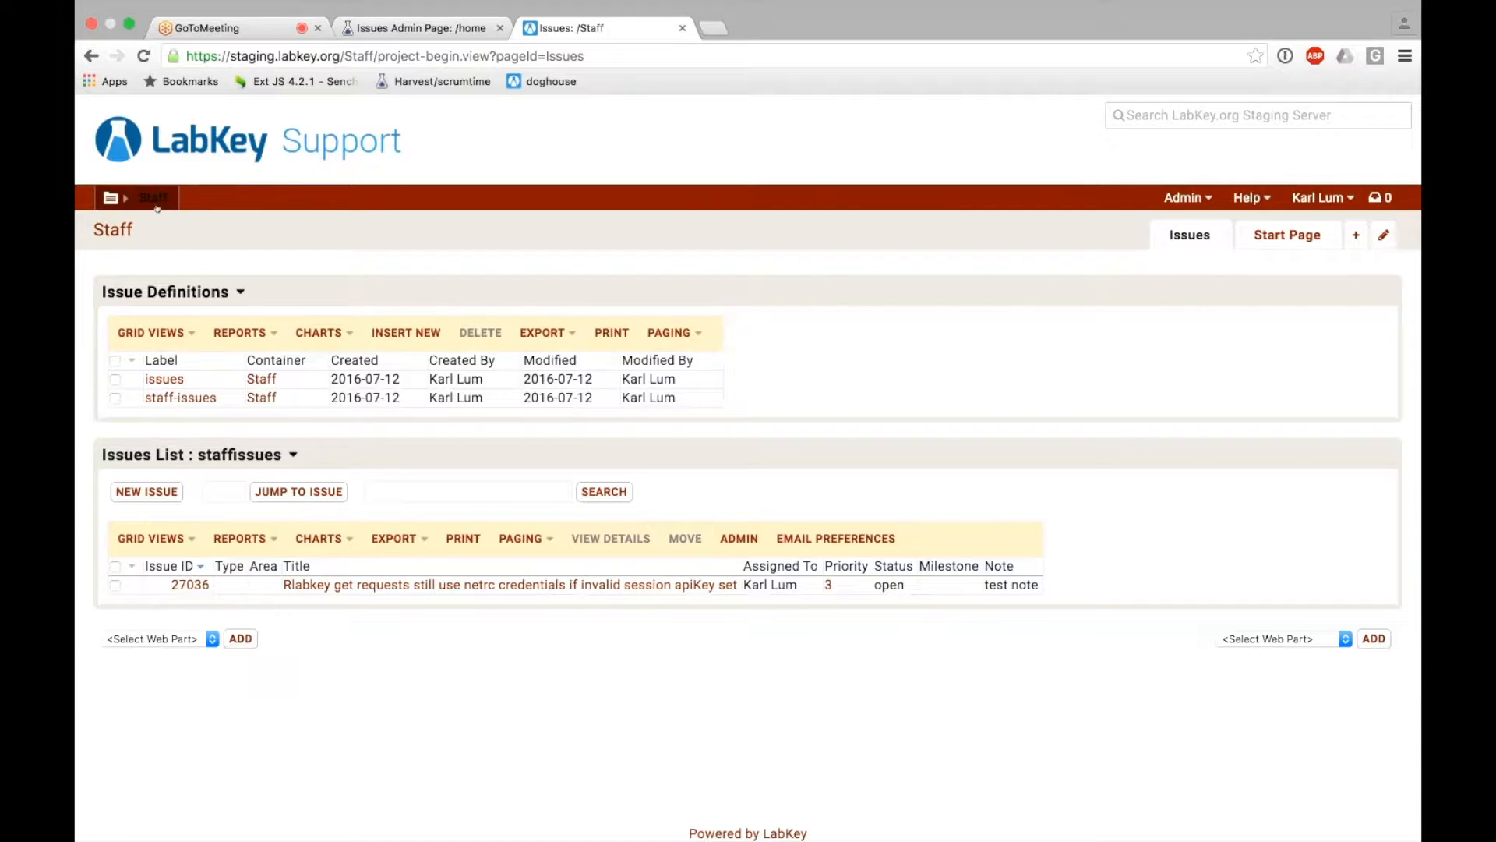
pyautogui.moveTo(156, 202)
pyautogui.scroll(-3, 256, 400)
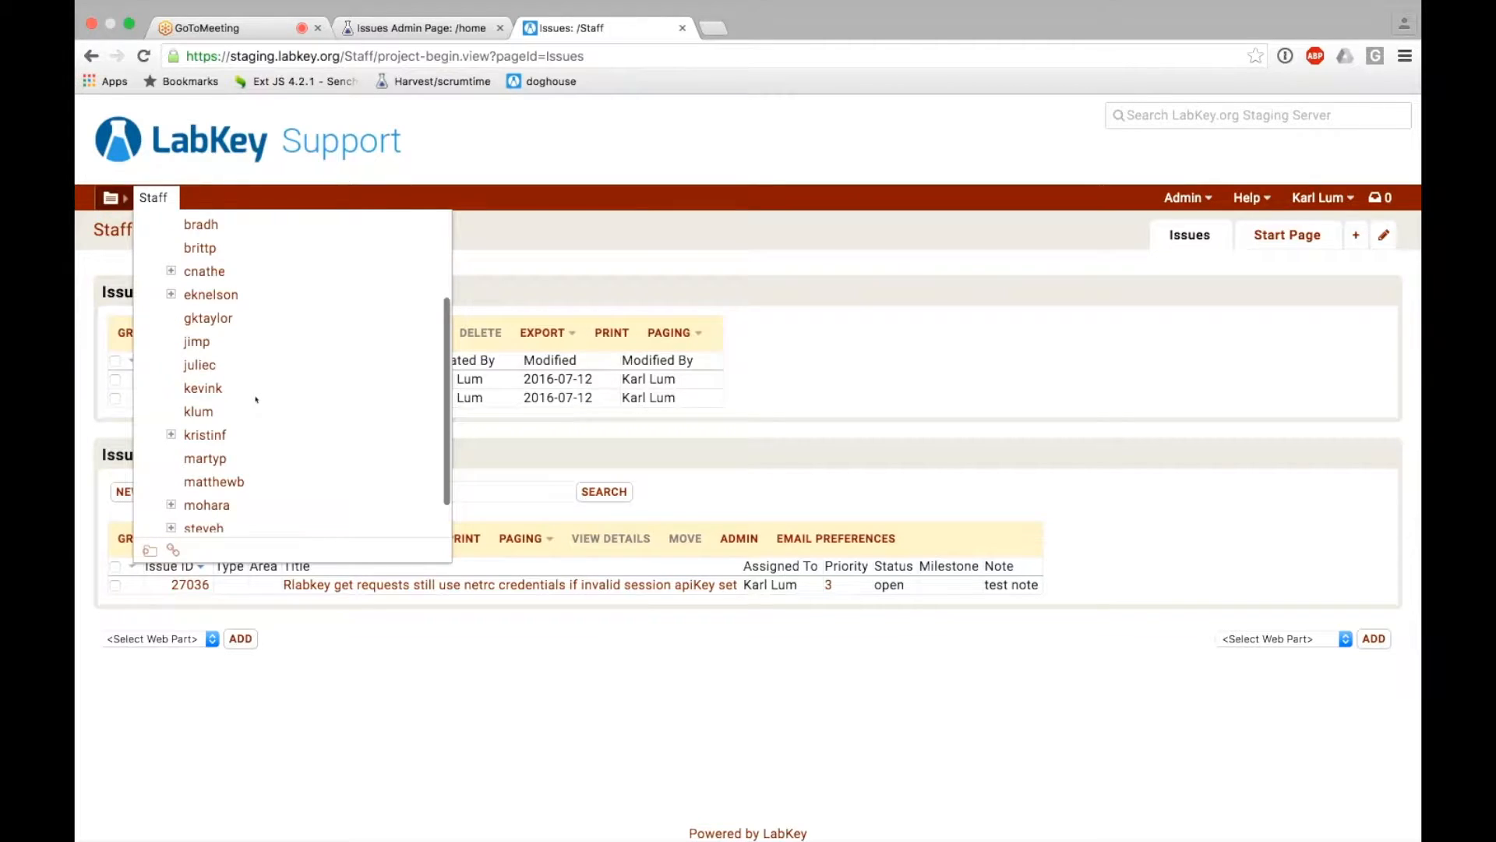
pyautogui.click(199, 415)
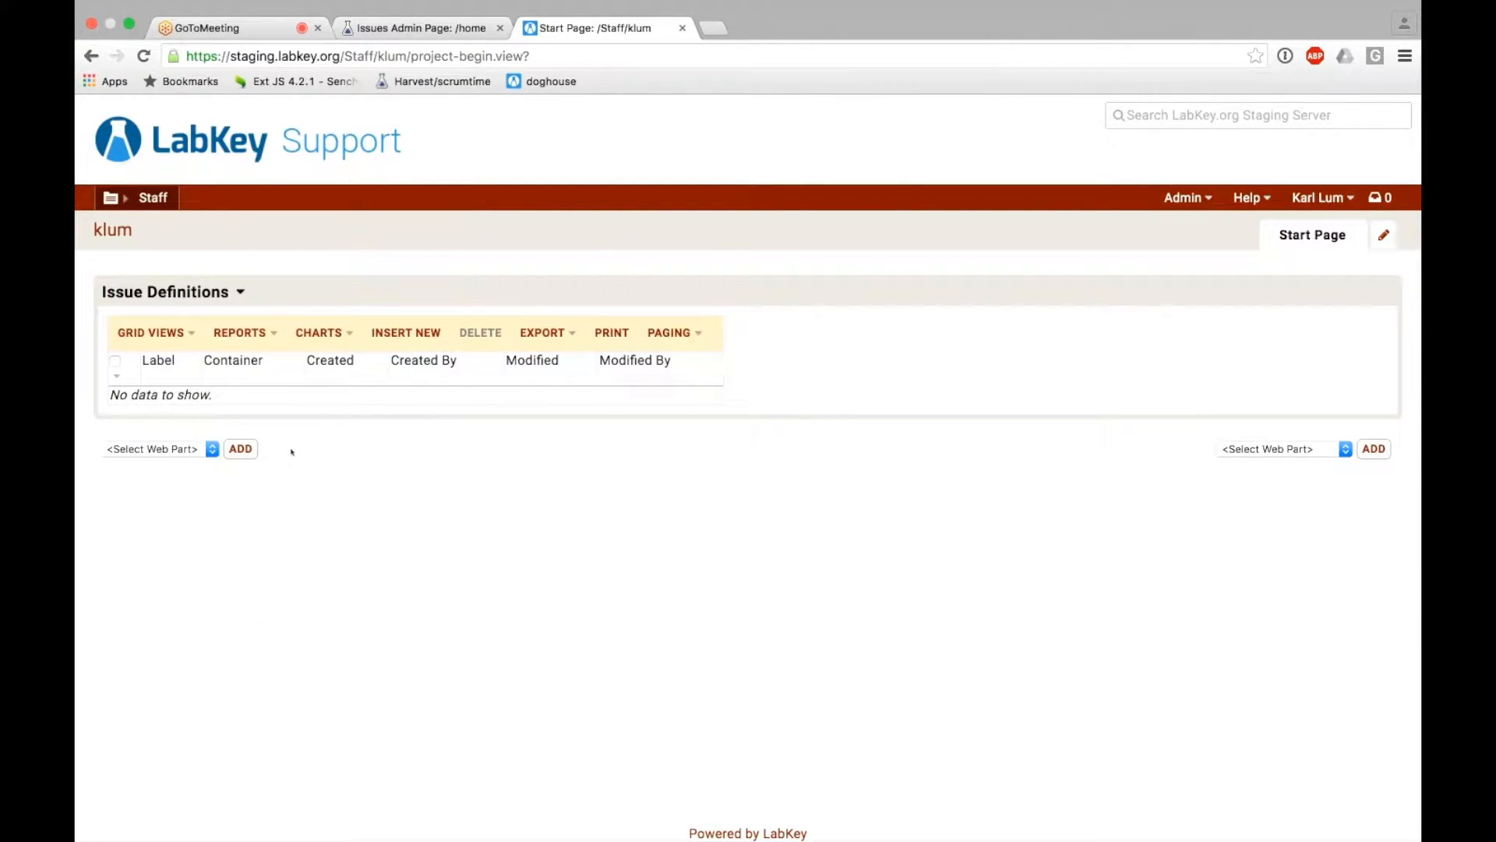
# Create an issue list definition labelled staff-issues in the subfolder, accepting to share the existing definition from /Staff
pyautogui.click(406, 332)
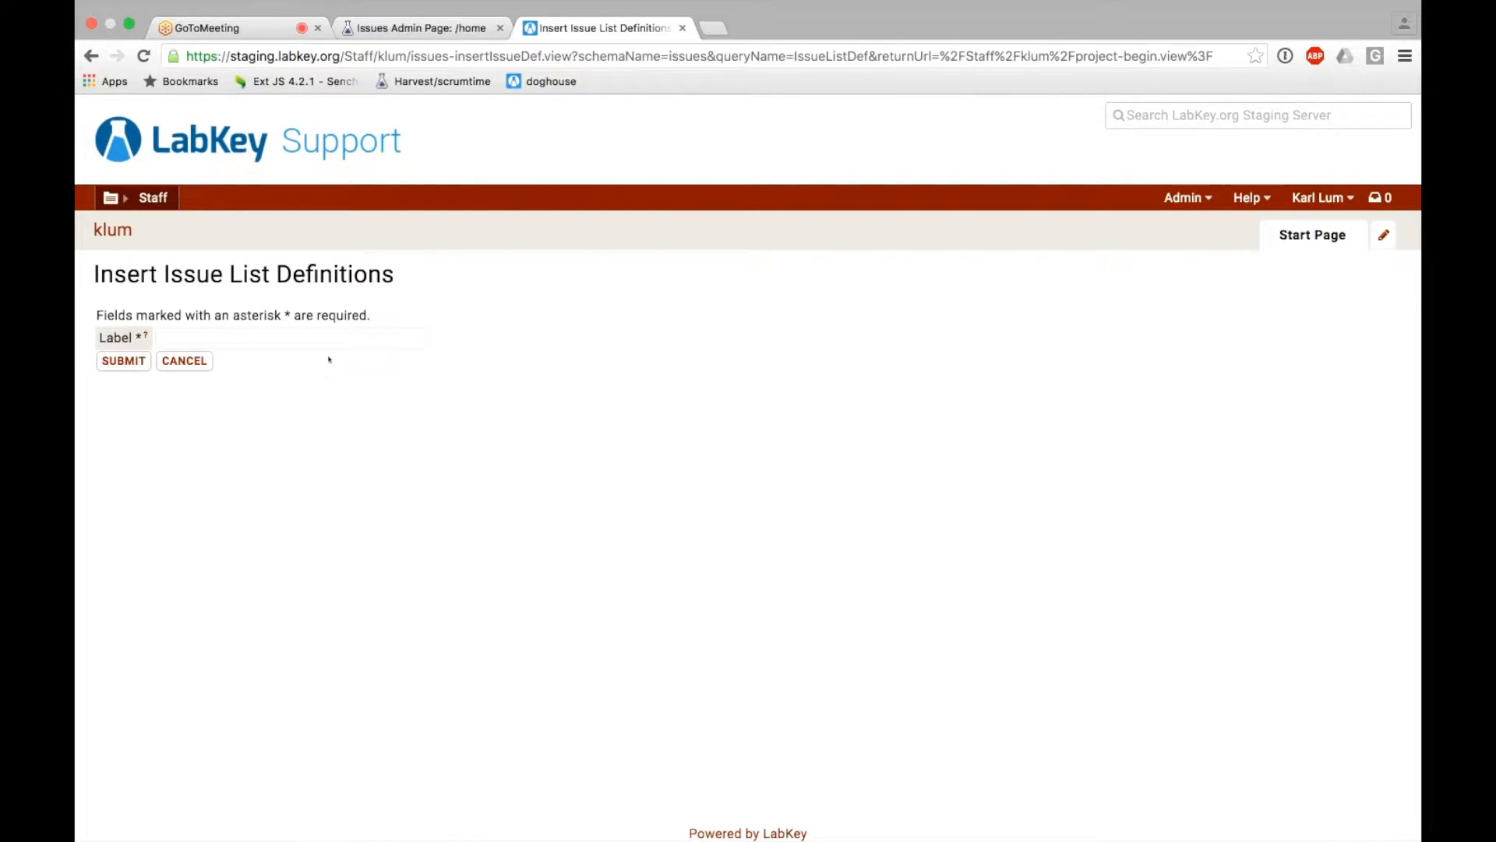
pyautogui.click(326, 344)
pyautogui.write('stt')
pyautogui.press('BackSpace')
pyautogui.write('s')
pyautogui.press('Down')
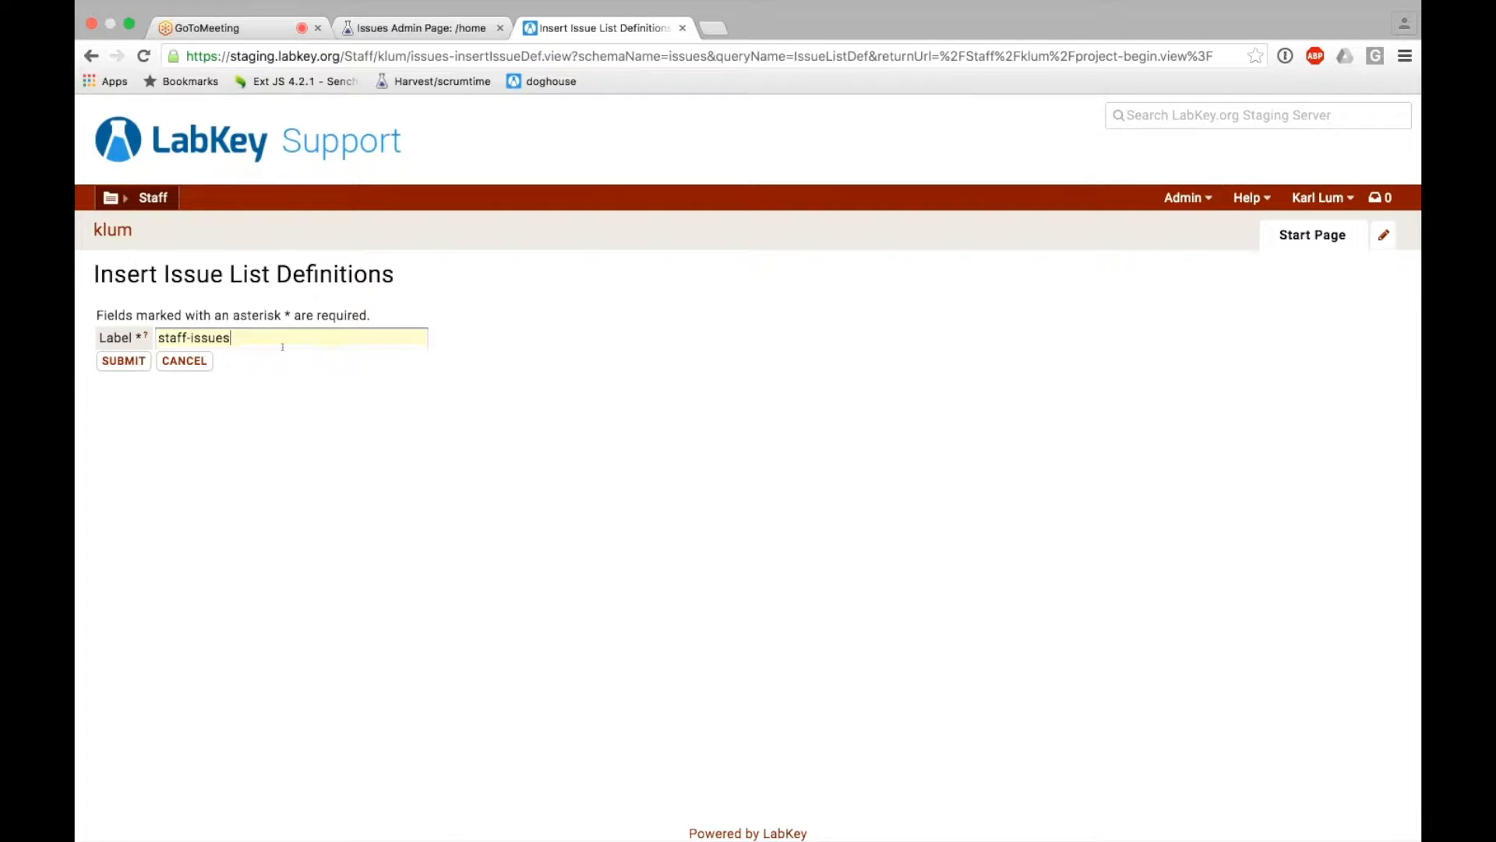
pyautogui.click(123, 360)
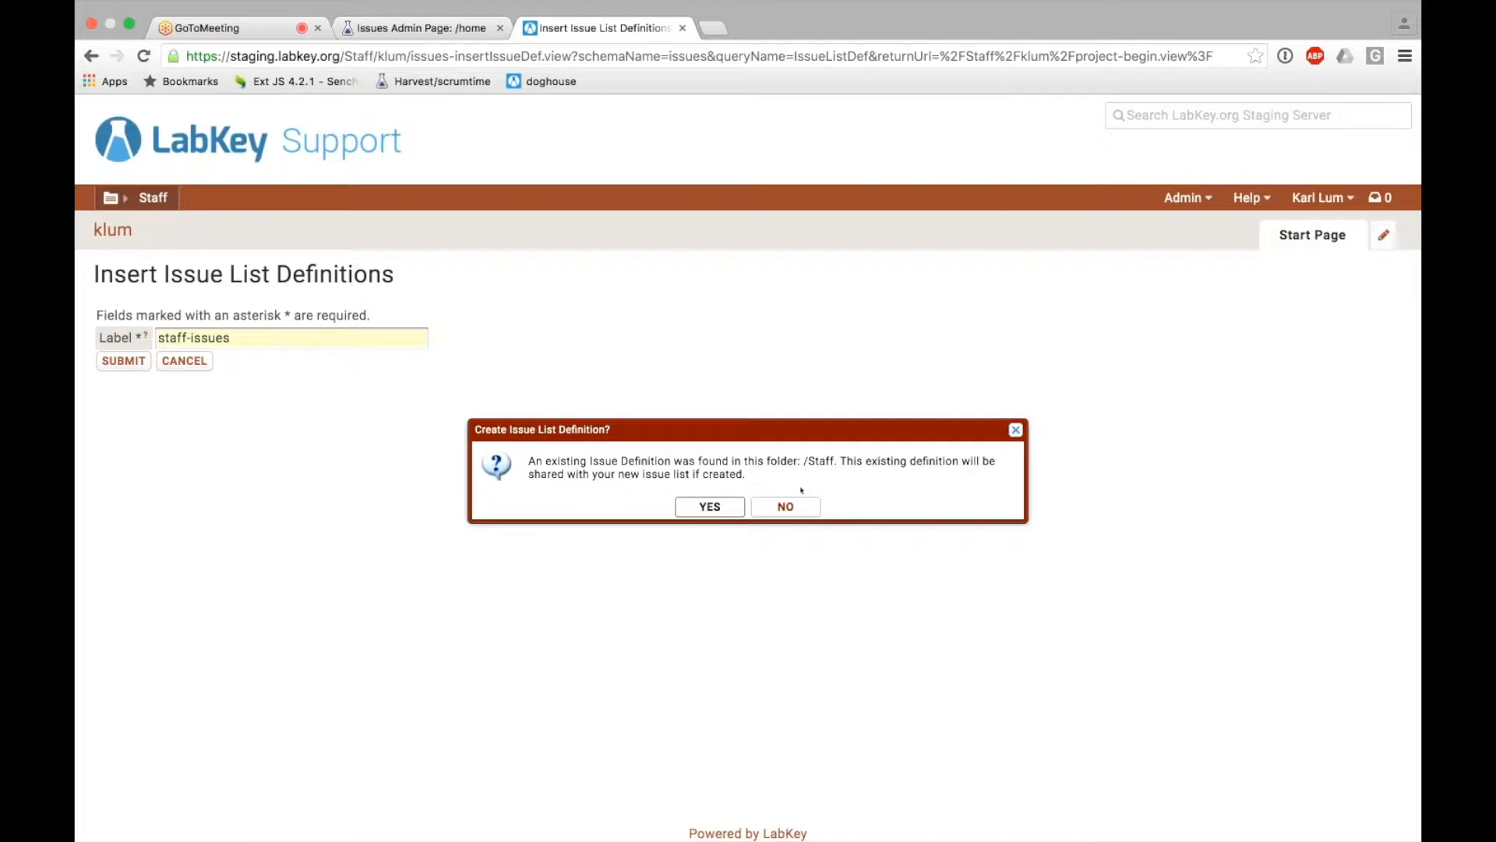
pyautogui.click(733, 507)
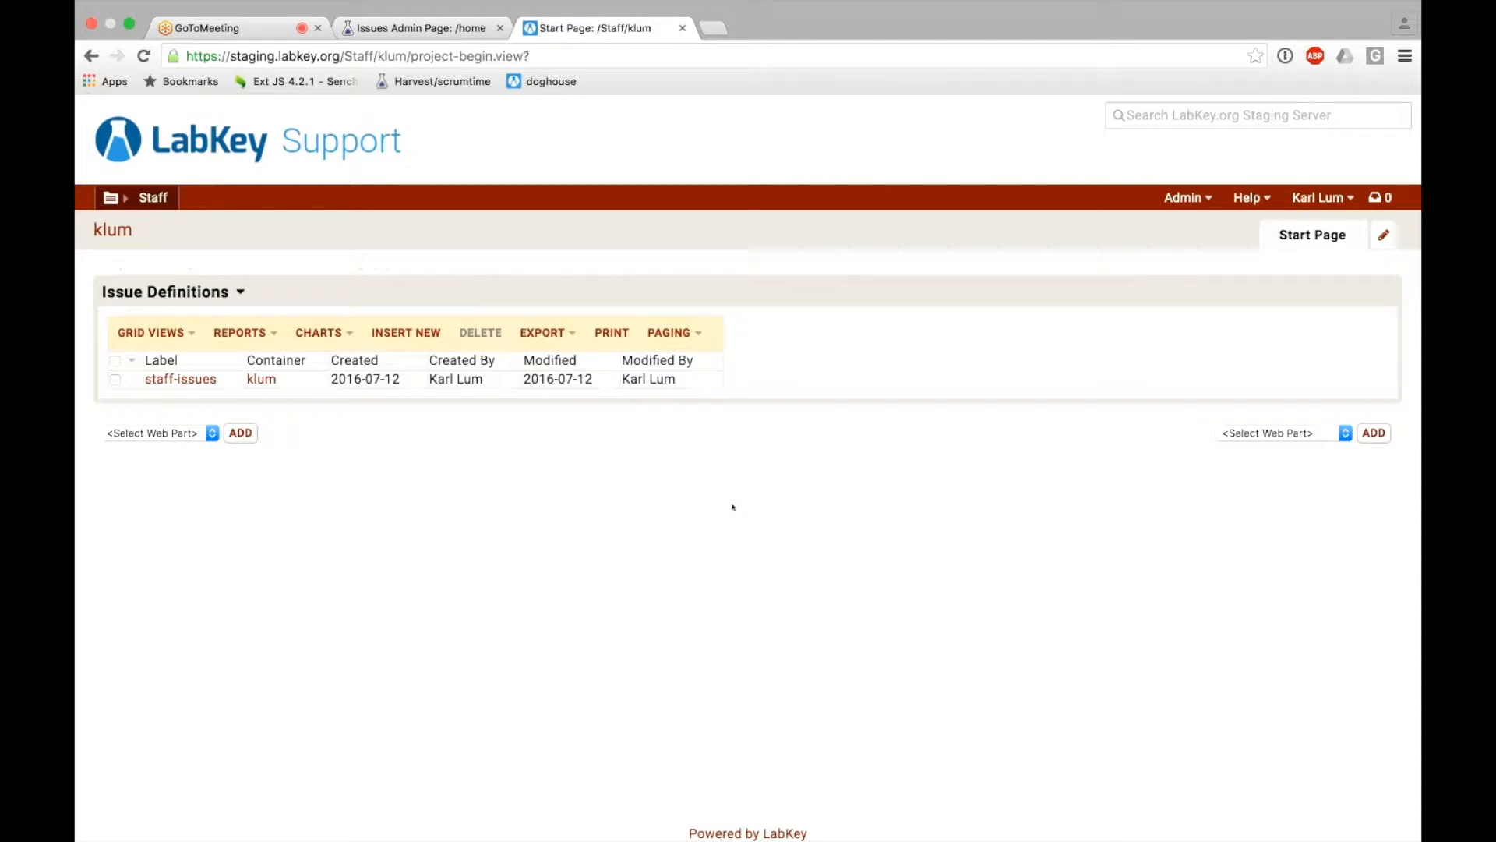
# Create an issue titled "test issue" in the subfolder's staff-issues list, assigned to the current user, with note "test note"
pyautogui.click(172, 380)
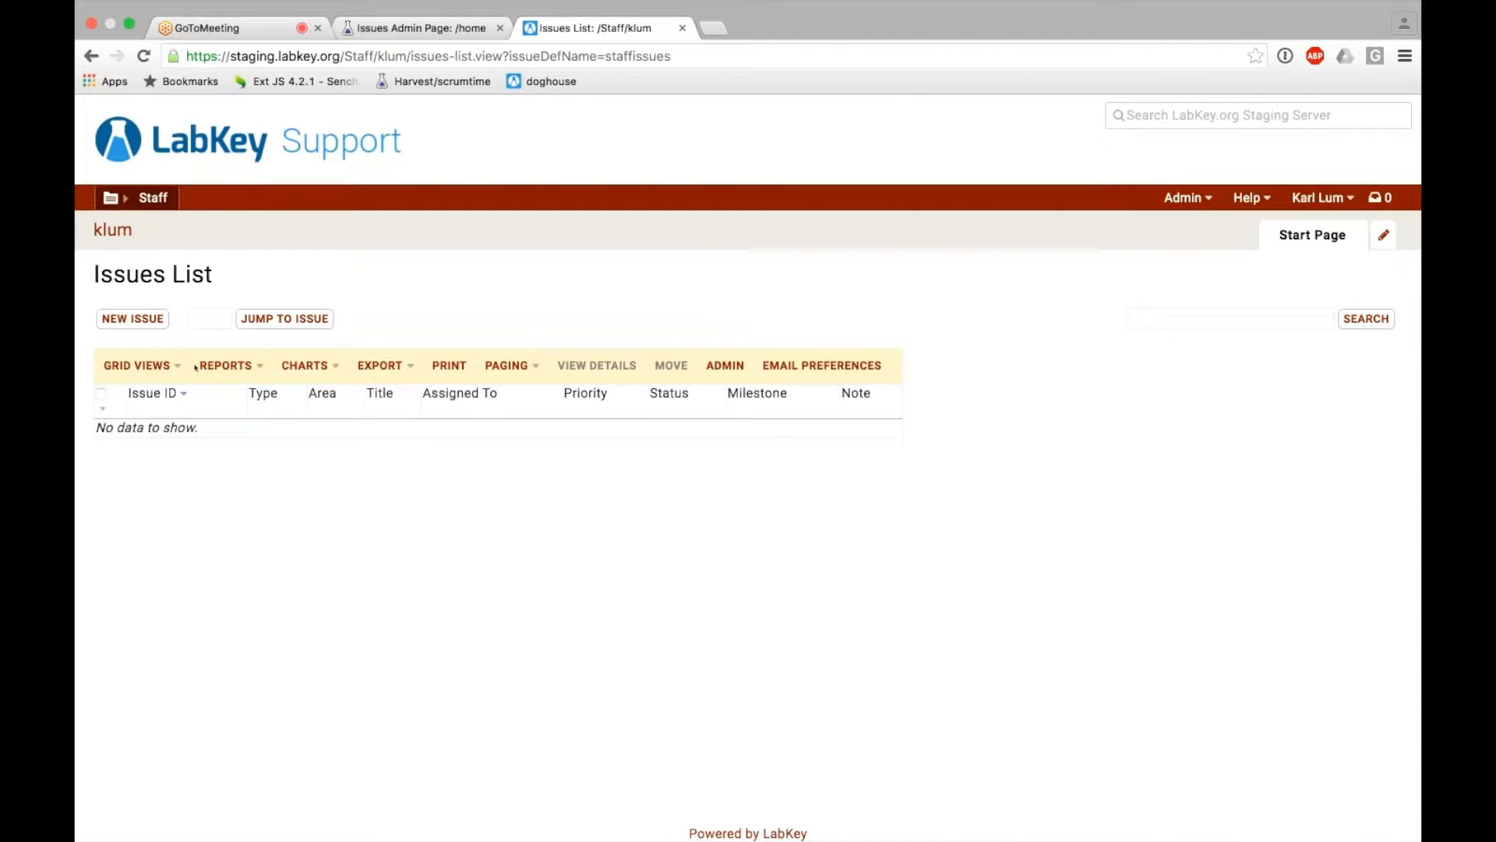
pyautogui.click(118, 322)
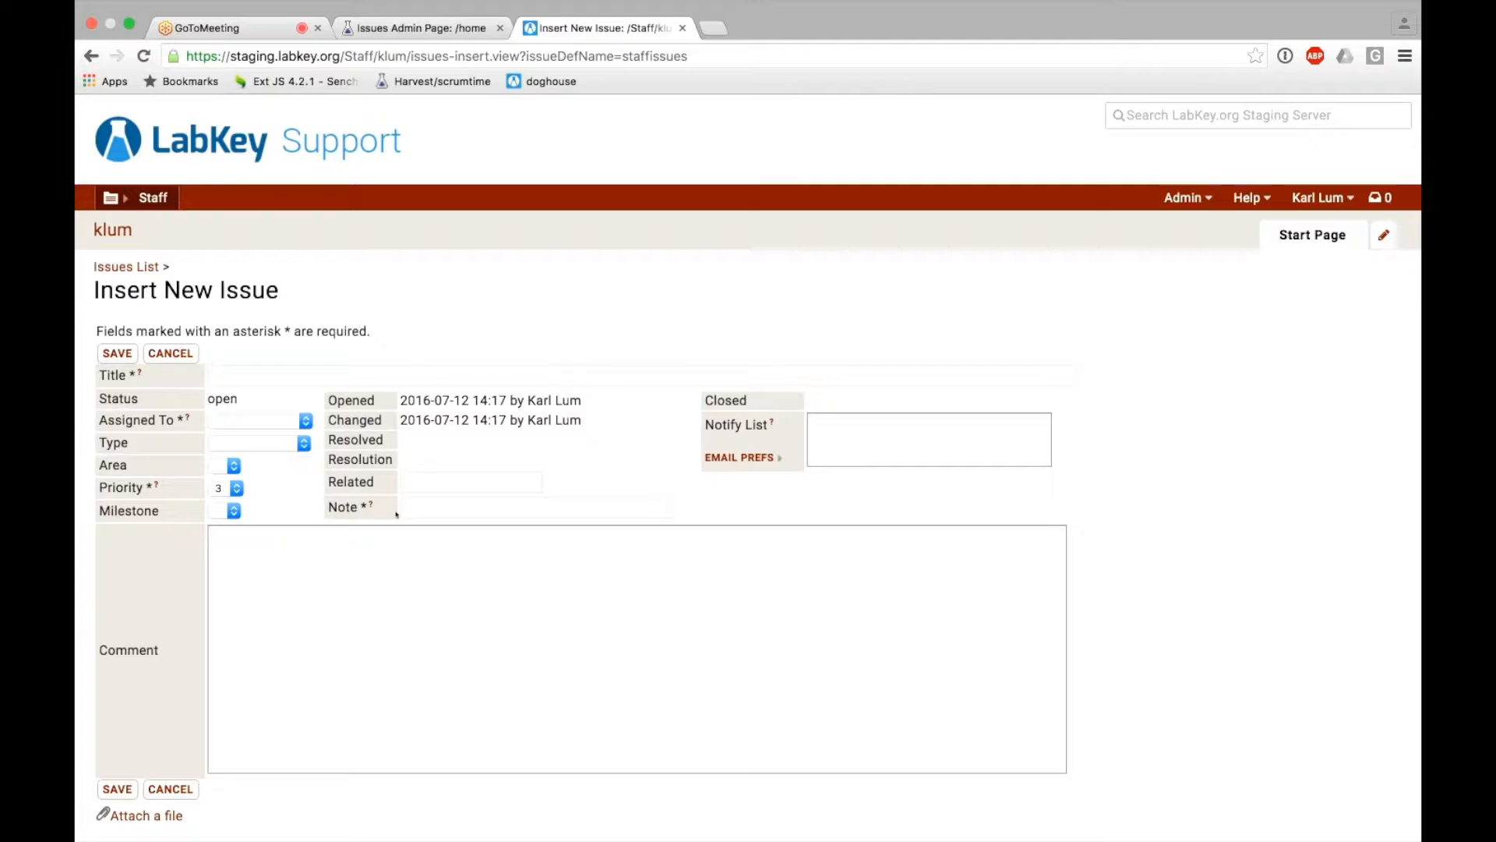
pyautogui.moveTo(367, 514)
pyautogui.click(390, 371)
pyautogui.write('test issue')
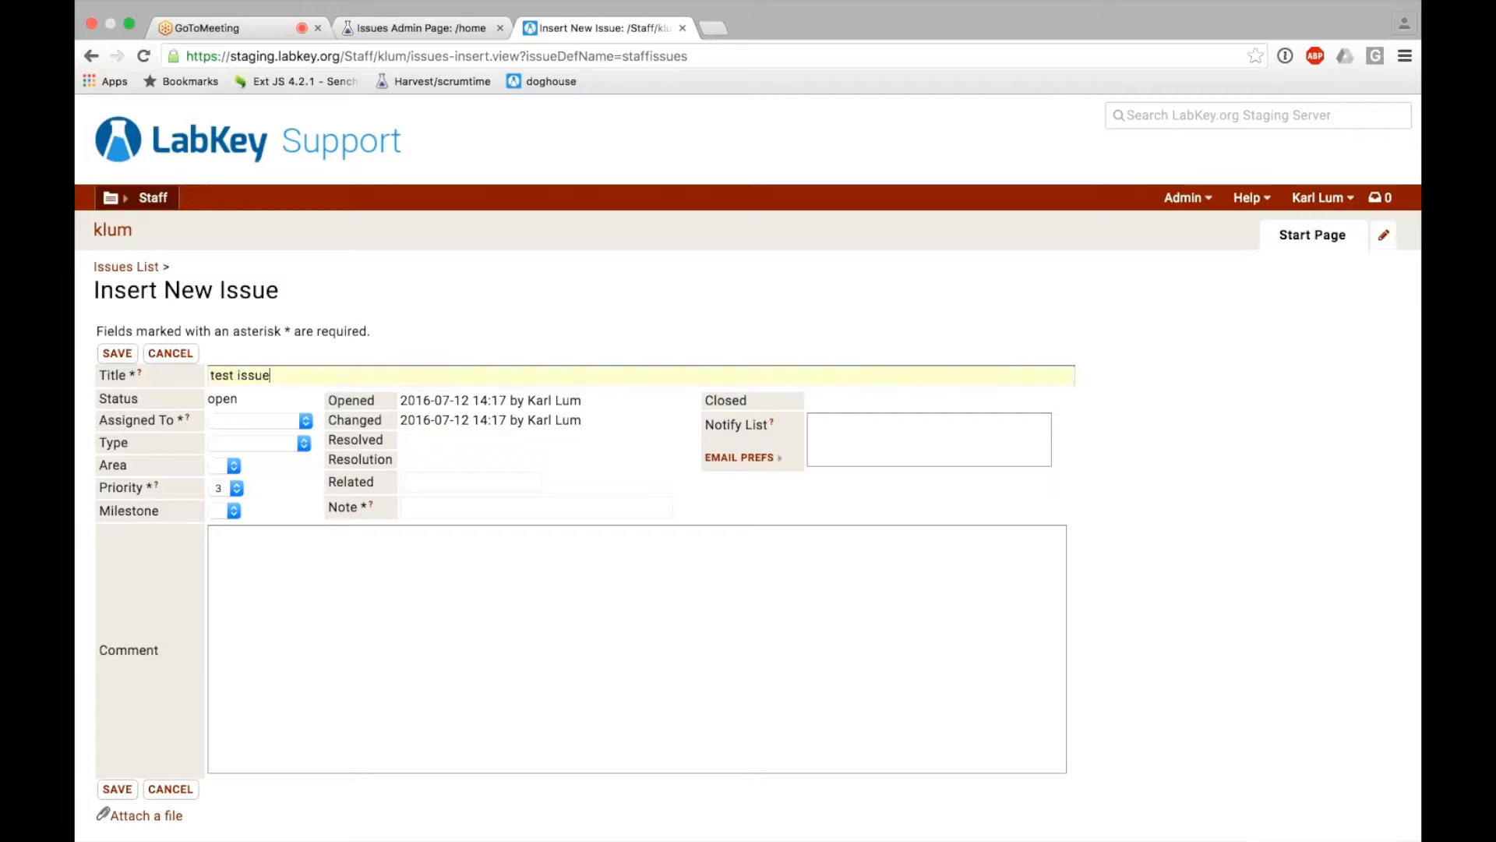
pyautogui.click(257, 421)
pyautogui.click(257, 422)
pyautogui.click(466, 512)
pyautogui.write('test note')
pyautogui.click(119, 355)
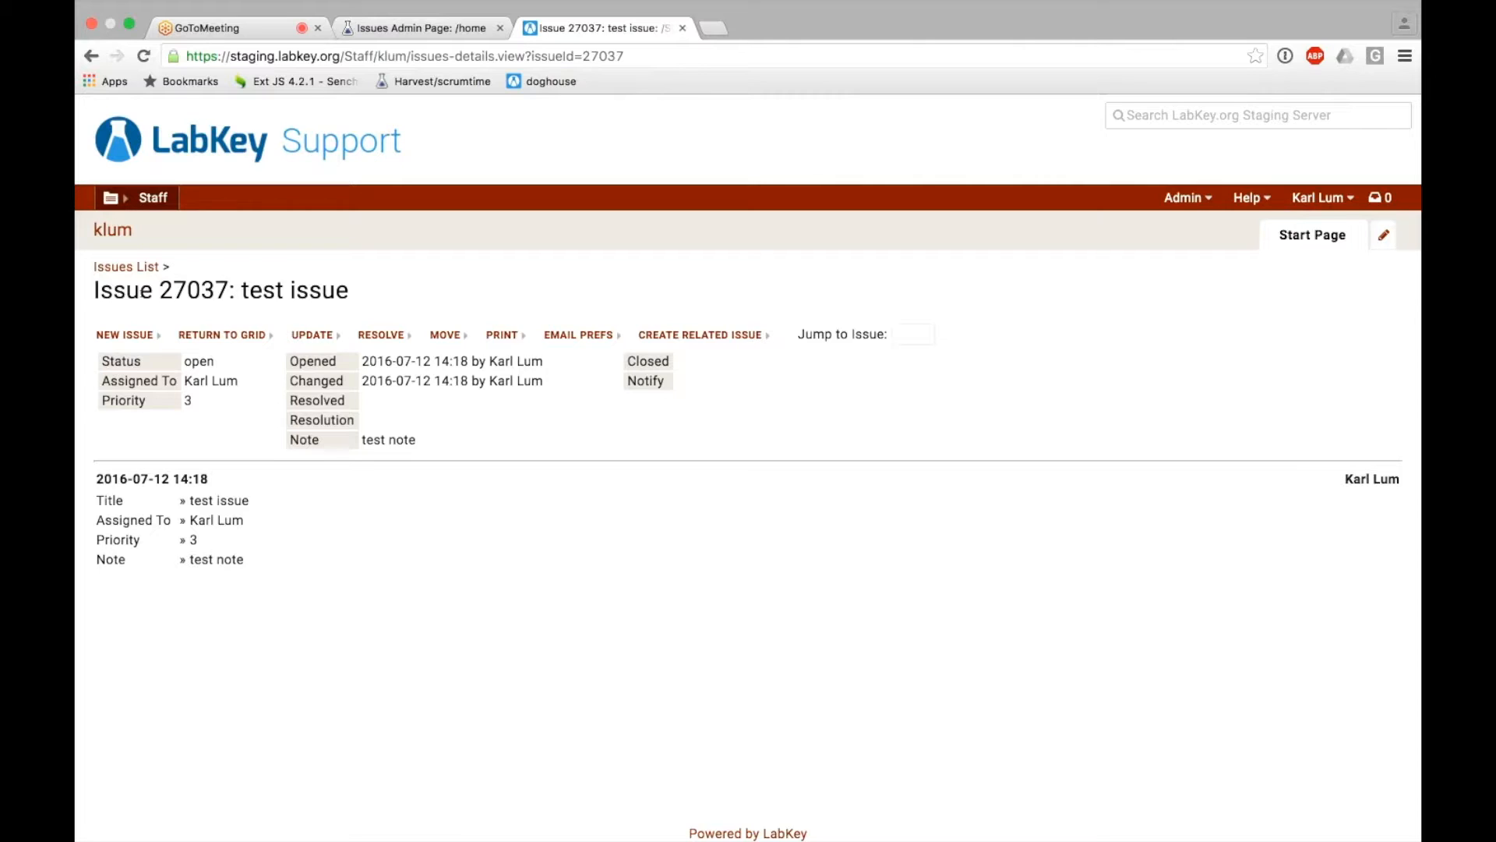
# Return to the subfolder's issues list and set its folder filter to All folders
pyautogui.click(132, 269)
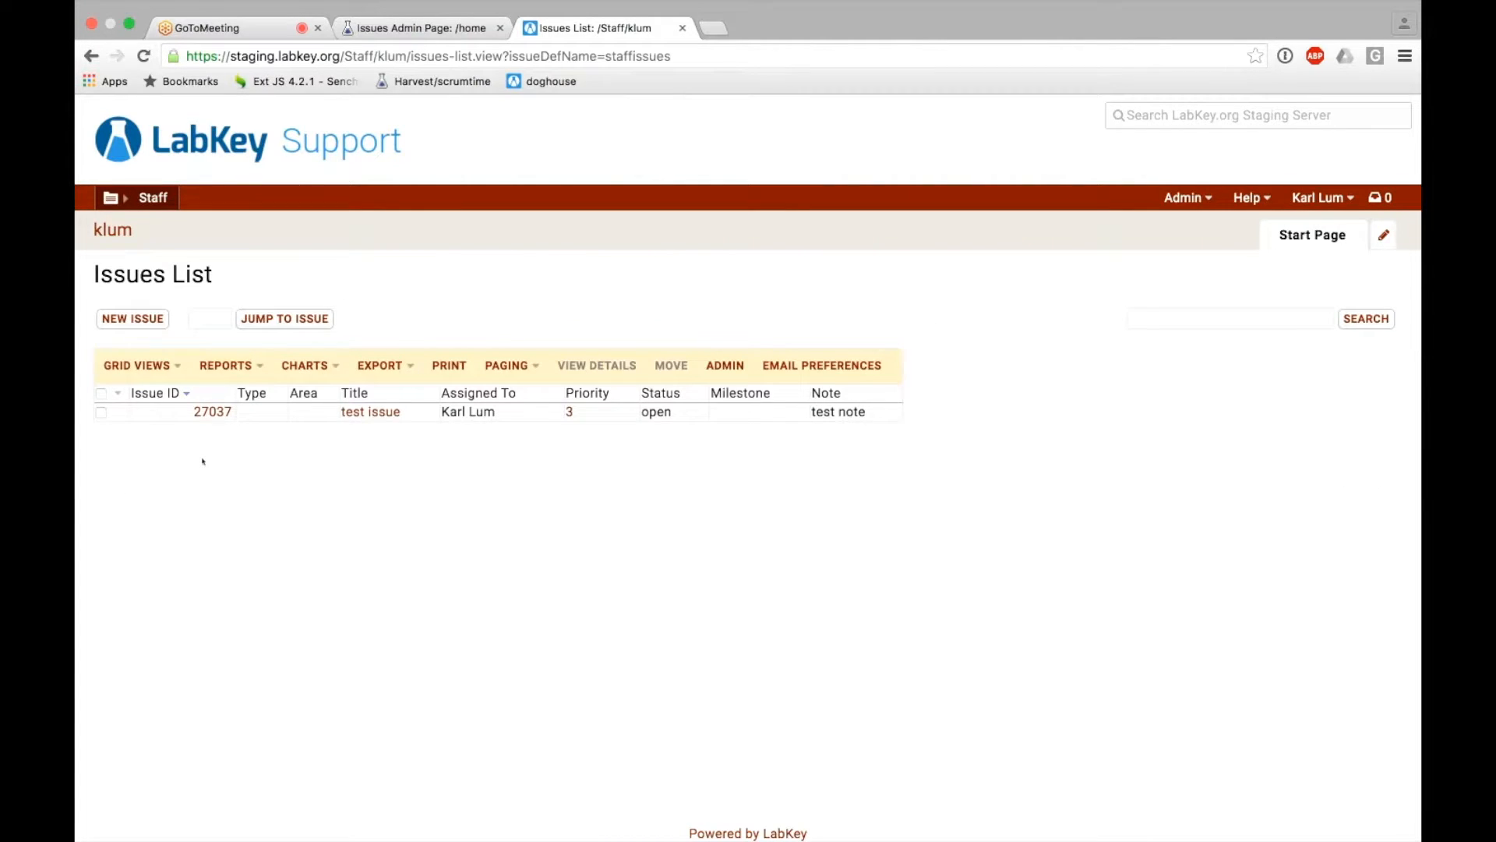
pyautogui.click(144, 366)
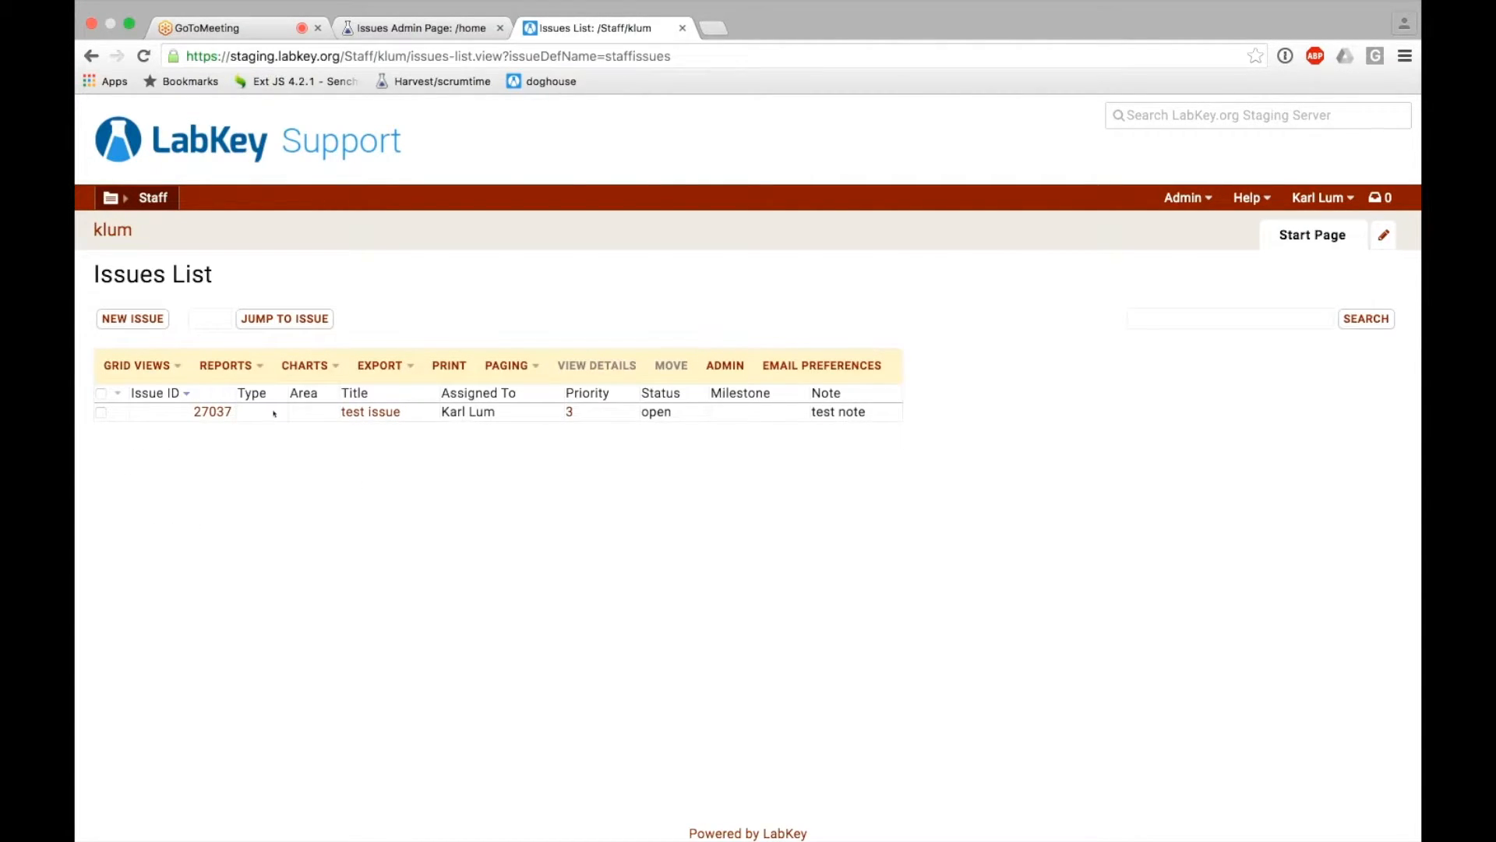
pyautogui.click(169, 377)
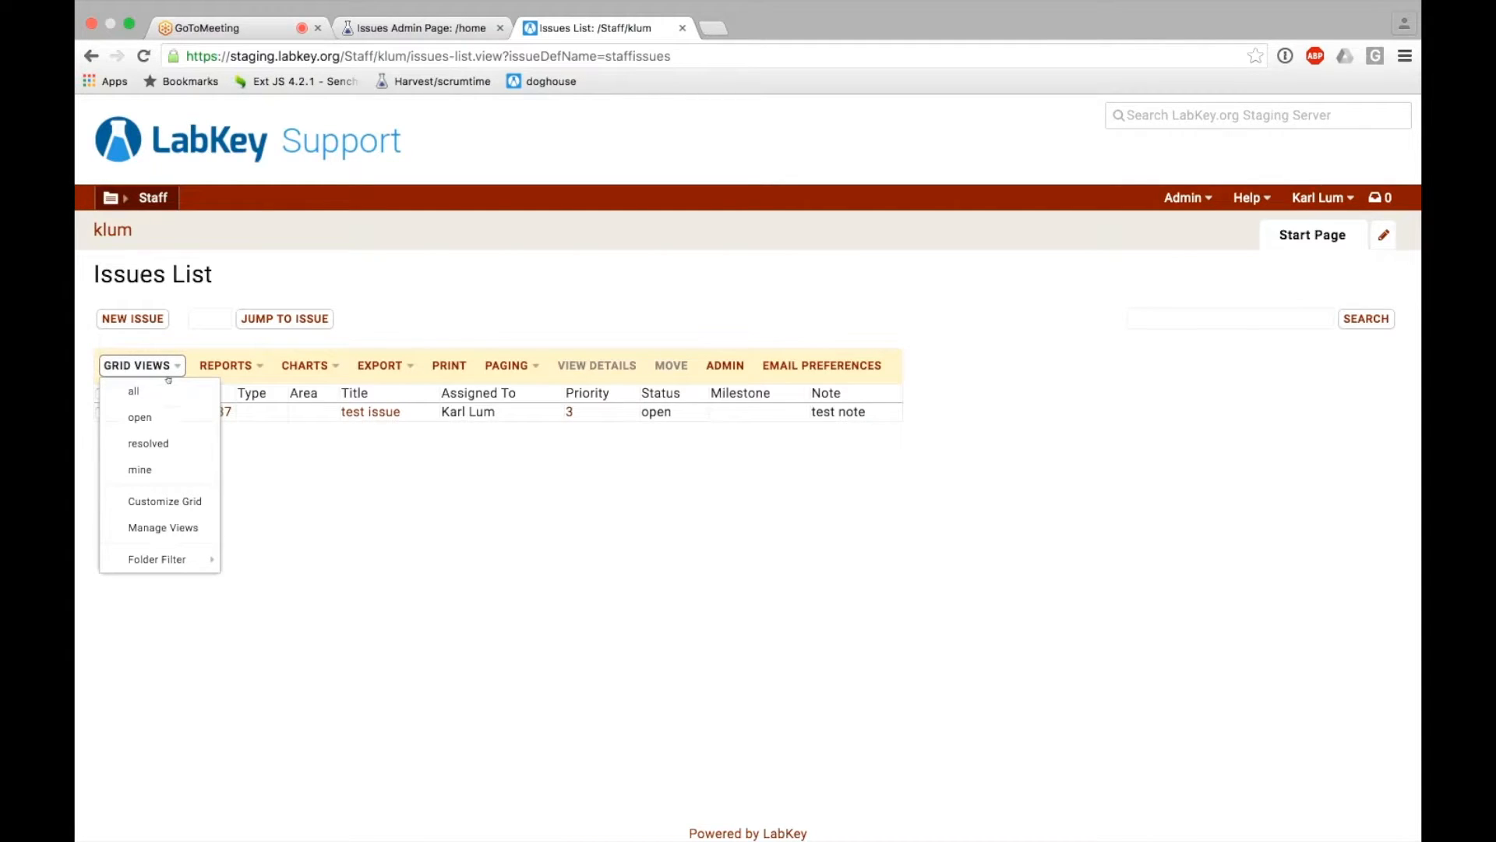
pyautogui.moveTo(188, 558)
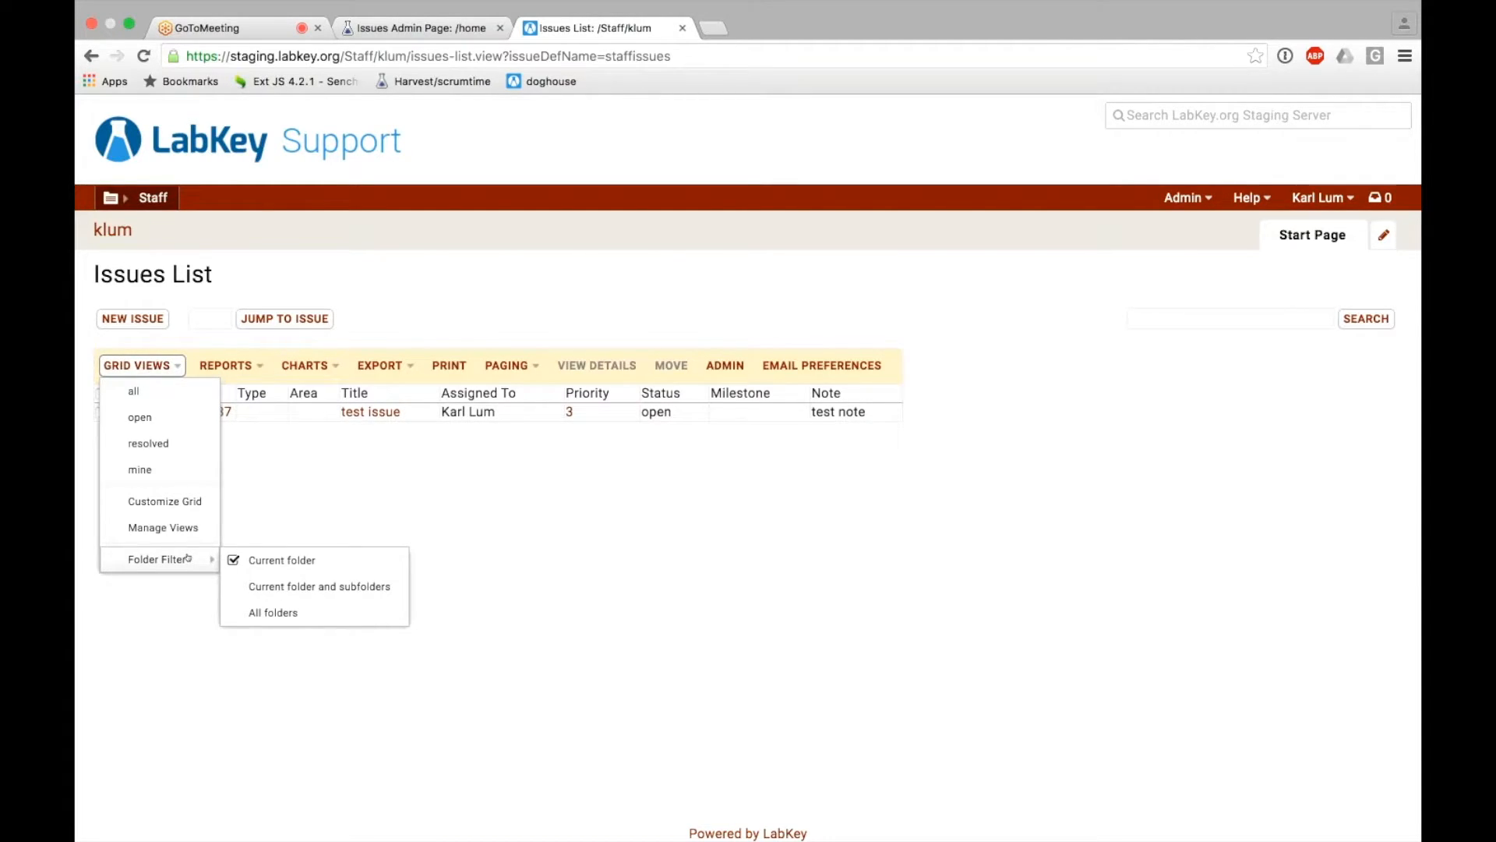
pyautogui.click(272, 612)
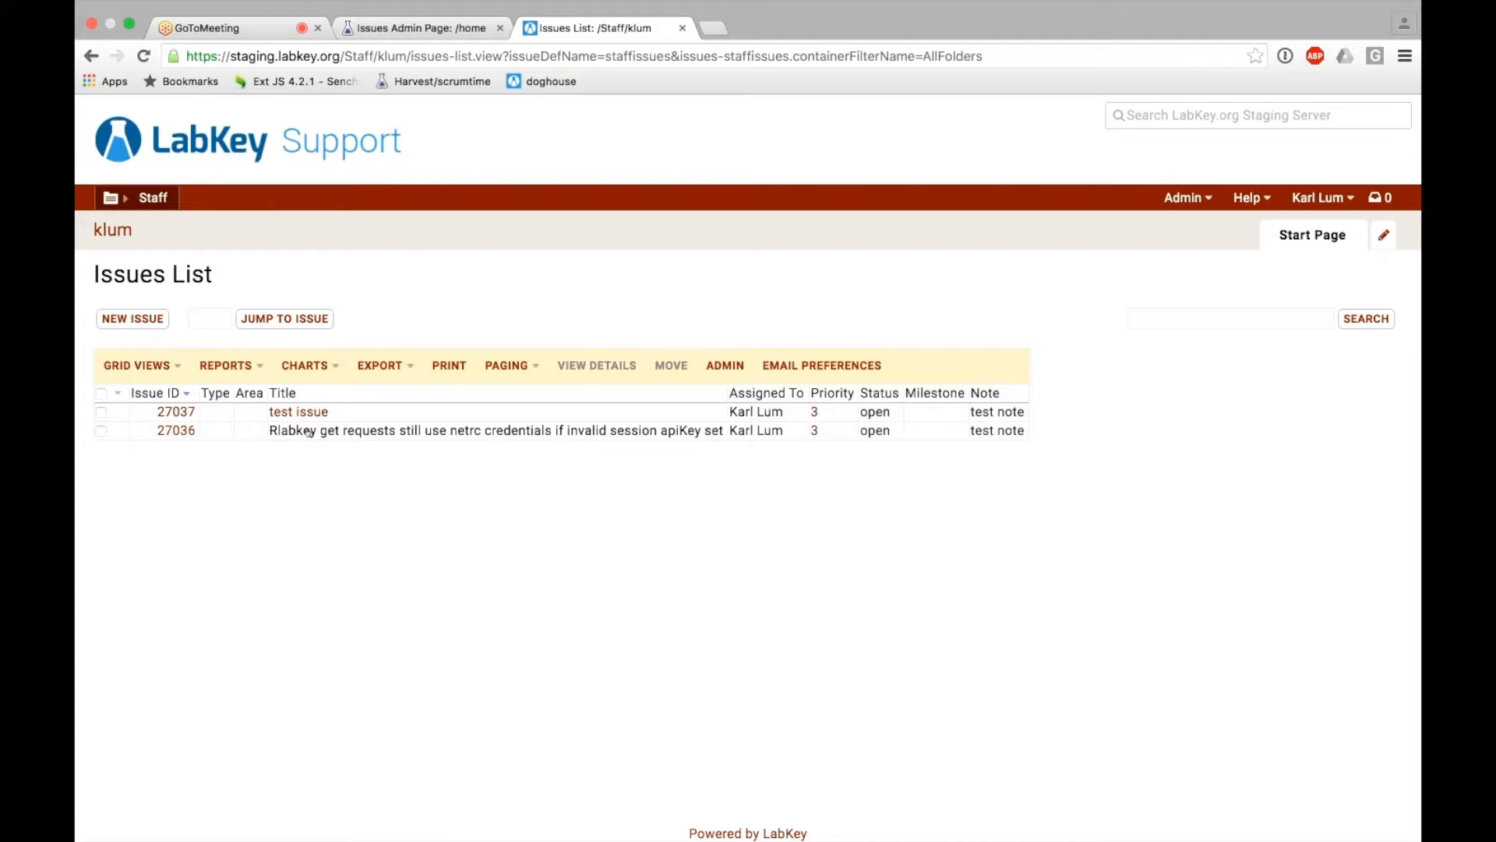
# Go back to the Staff project and open its Issues page
pyautogui.click(309, 432)
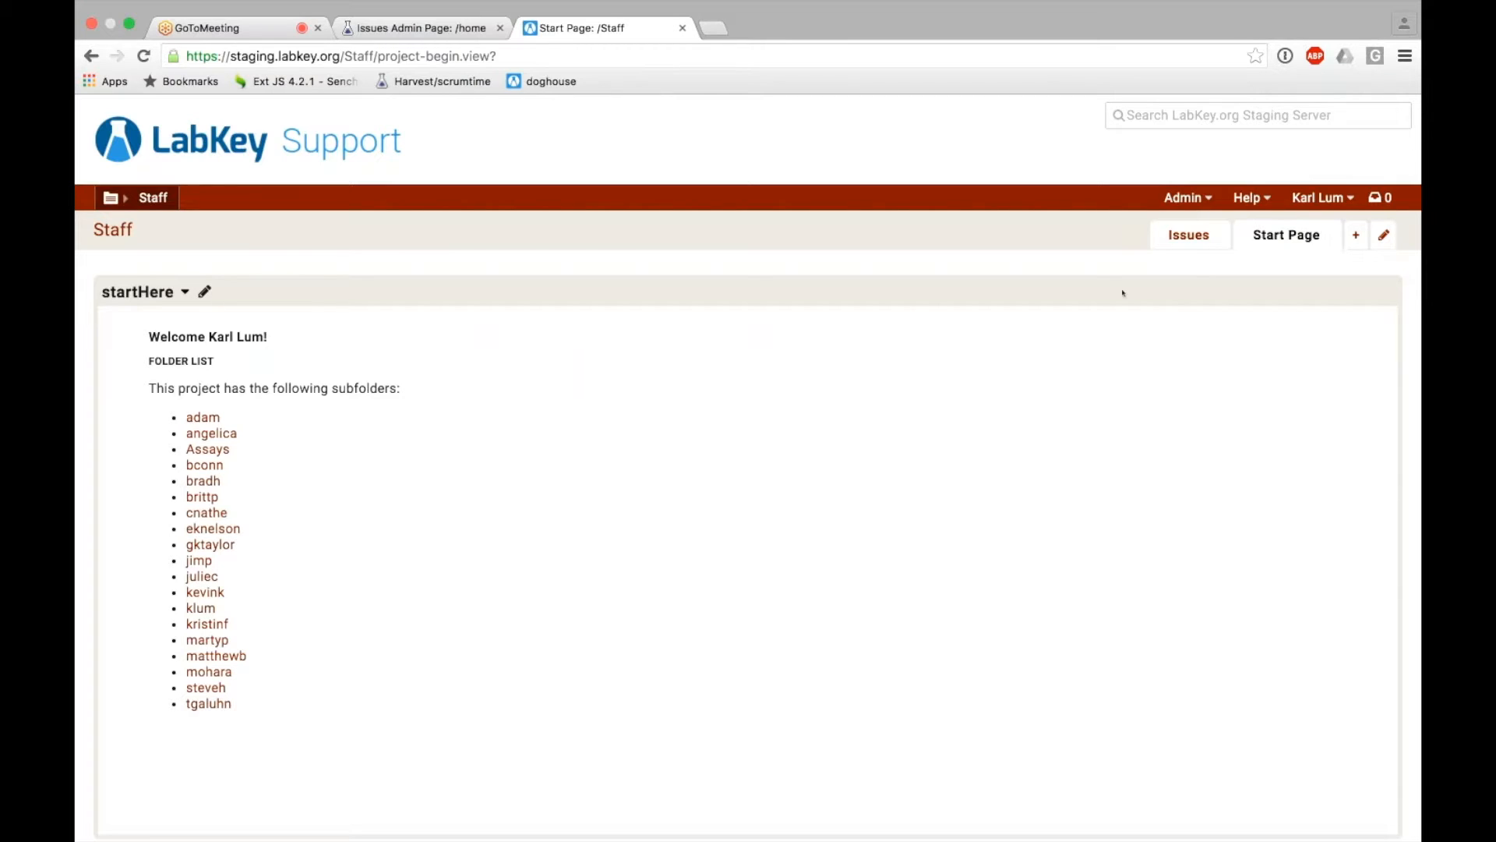
pyautogui.click(1189, 235)
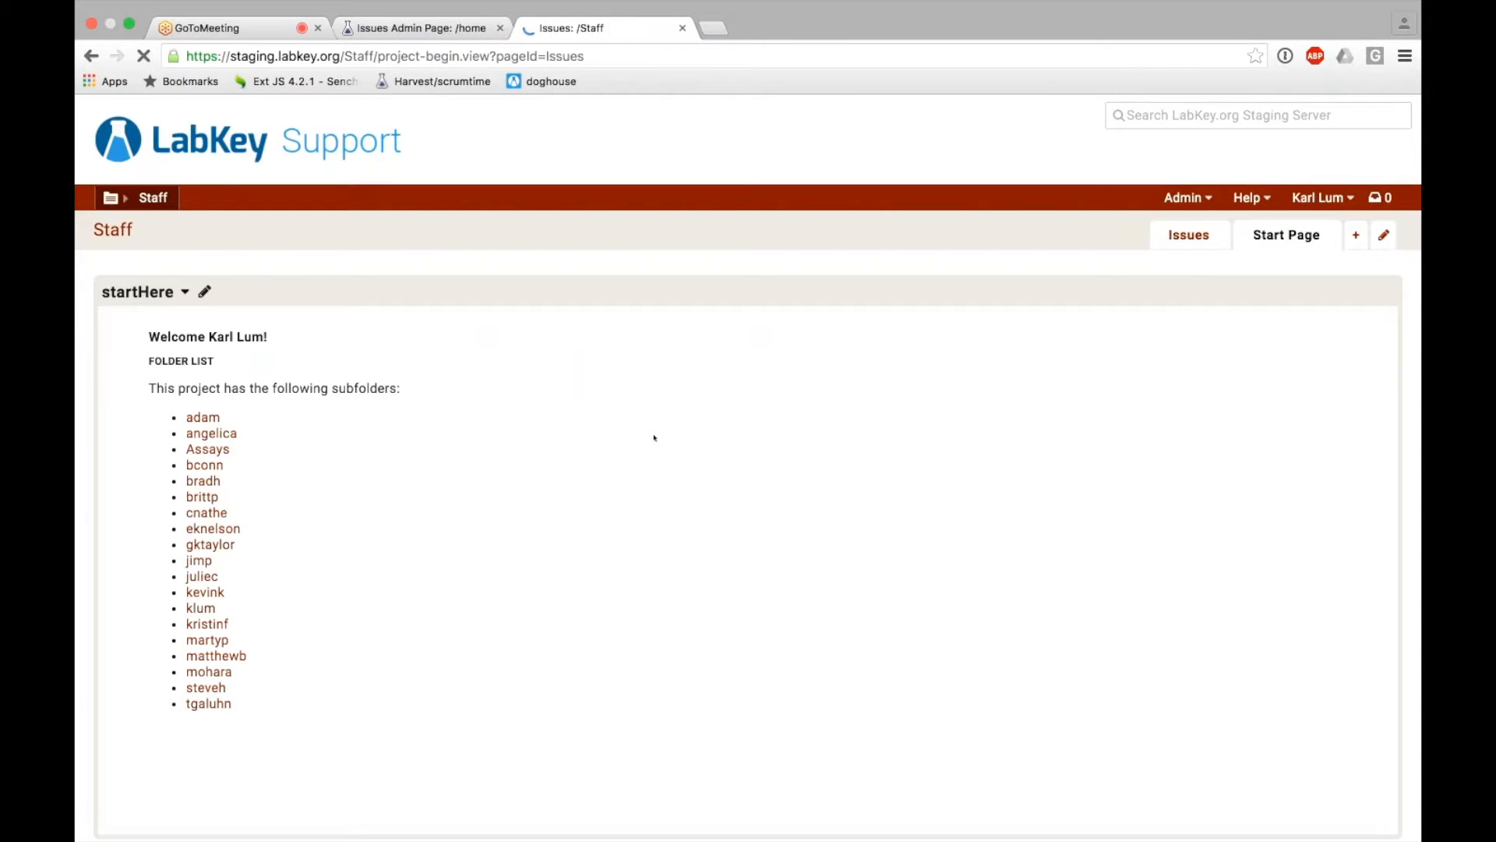